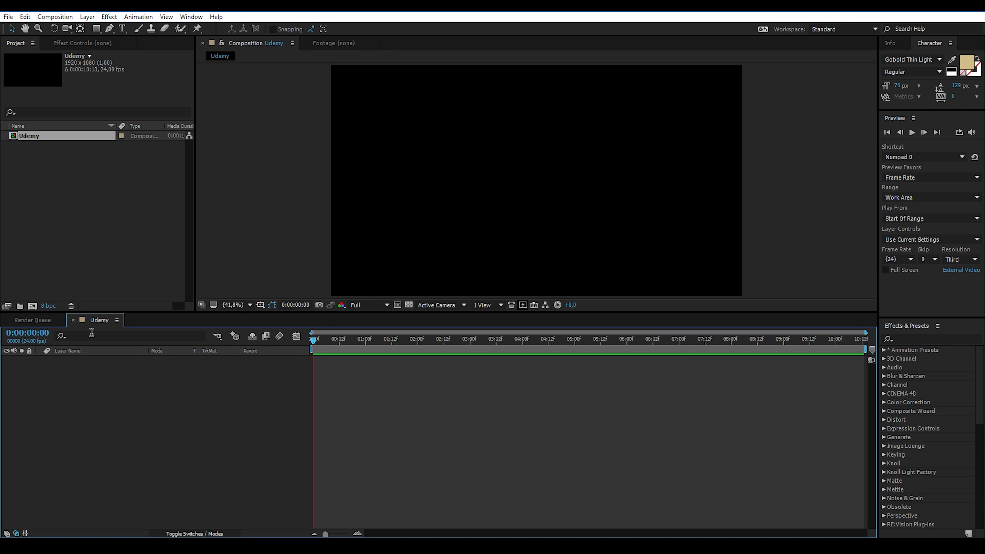
Create a green solid layer at full composition size, 1920 x 1080 px, keeping the default name.
left_click(64, 247)
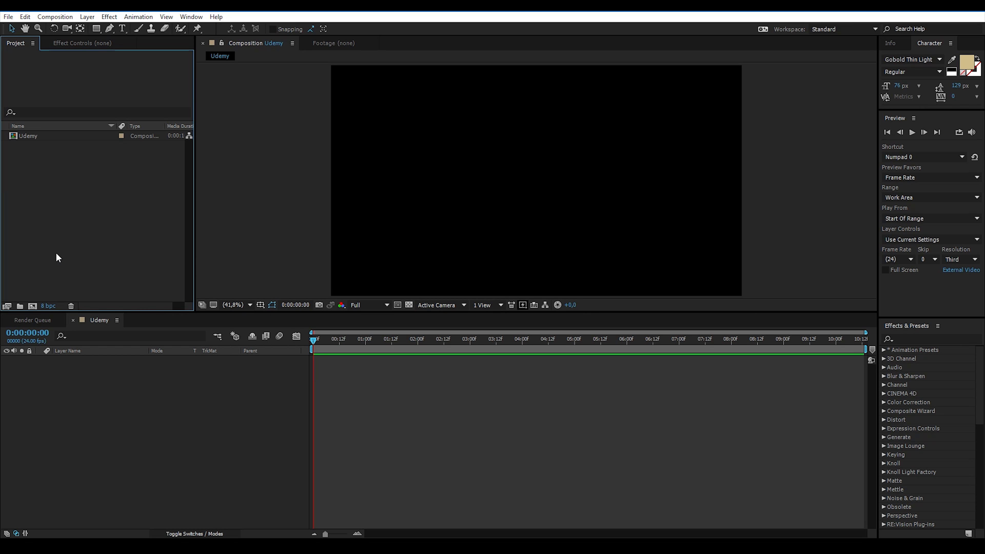
right_click(86, 400)
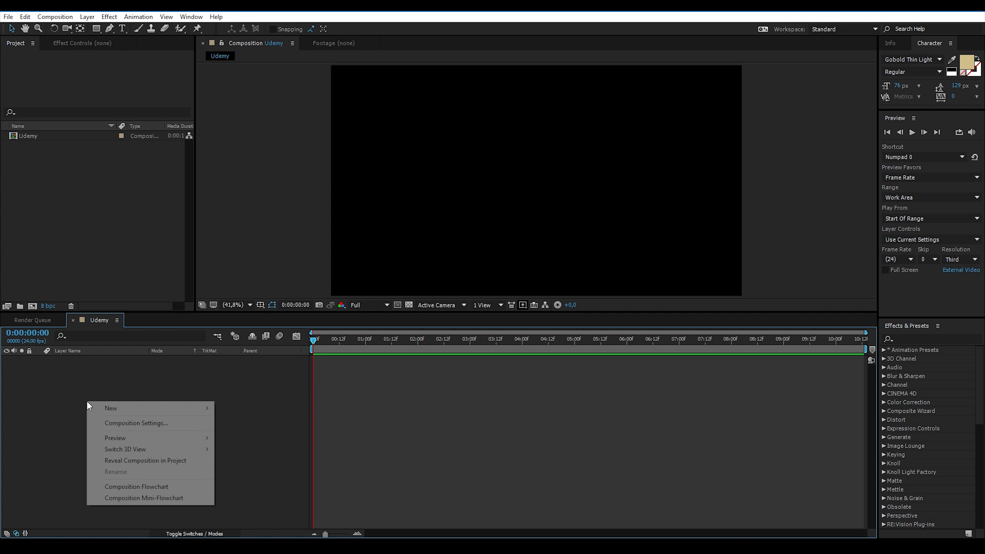
mouse_move(106, 412)
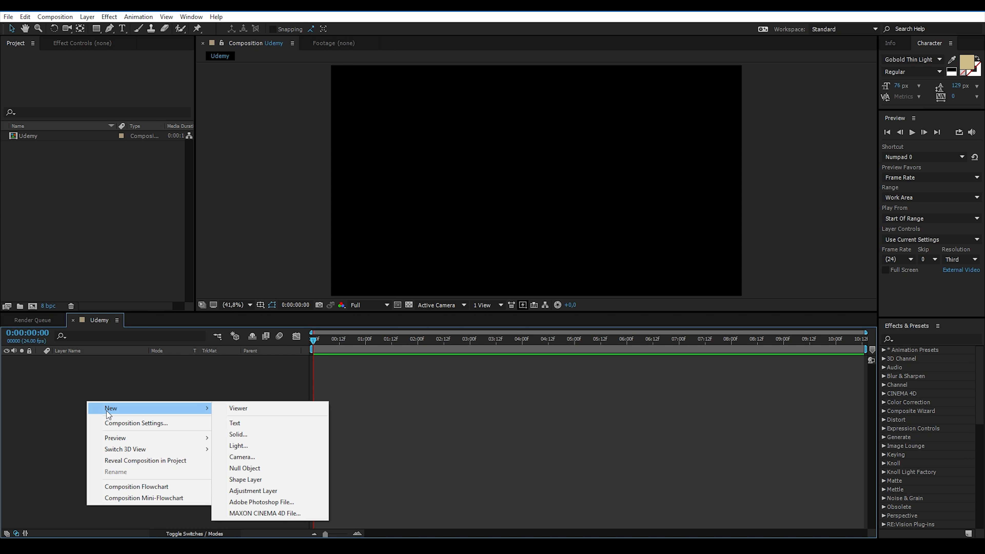
left_click(277, 438)
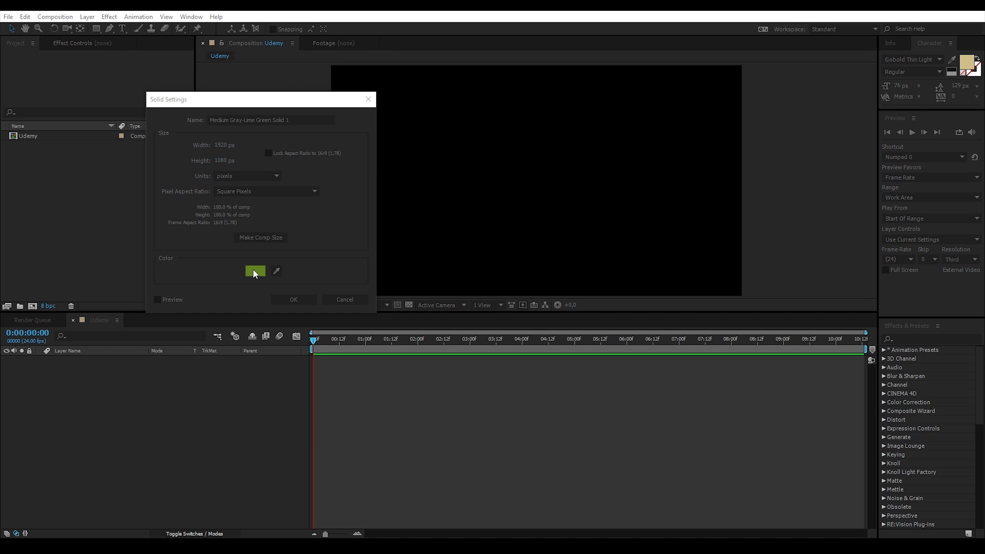
left_click(254, 271)
left_click(238, 27)
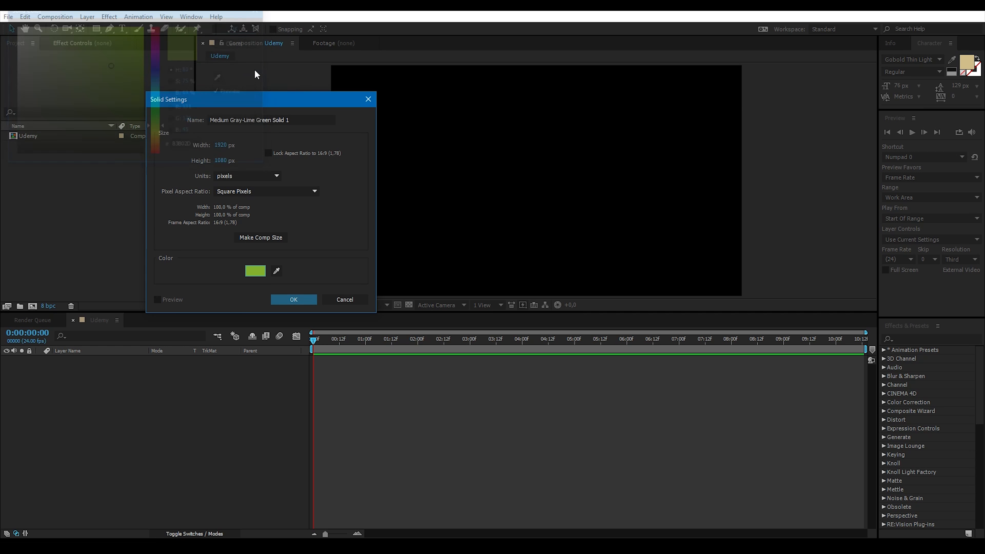
left_click(293, 299)
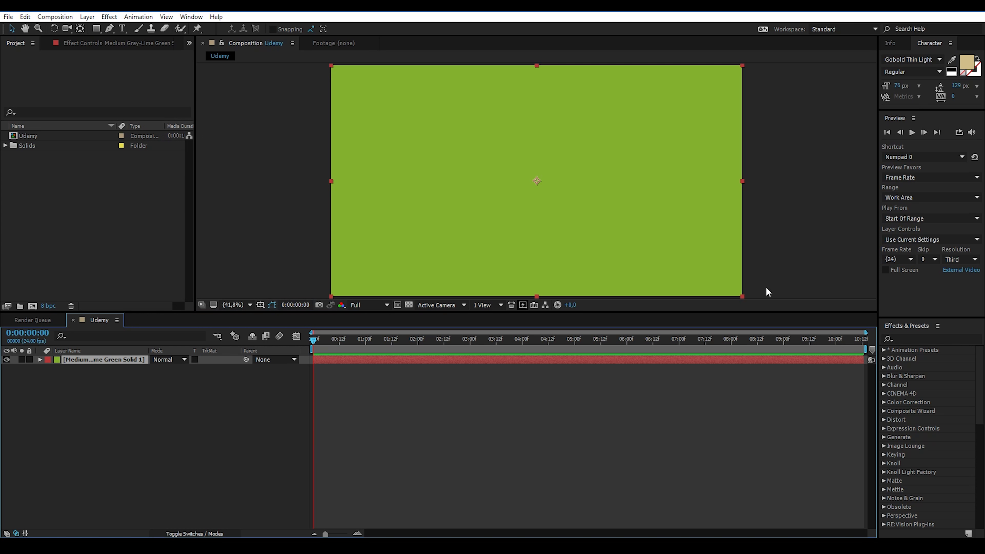
Shrink the solid around its centre to about 22.4 by 37% scale and expand its transform properties.
left_click_drag(742, 296, 583, 223)
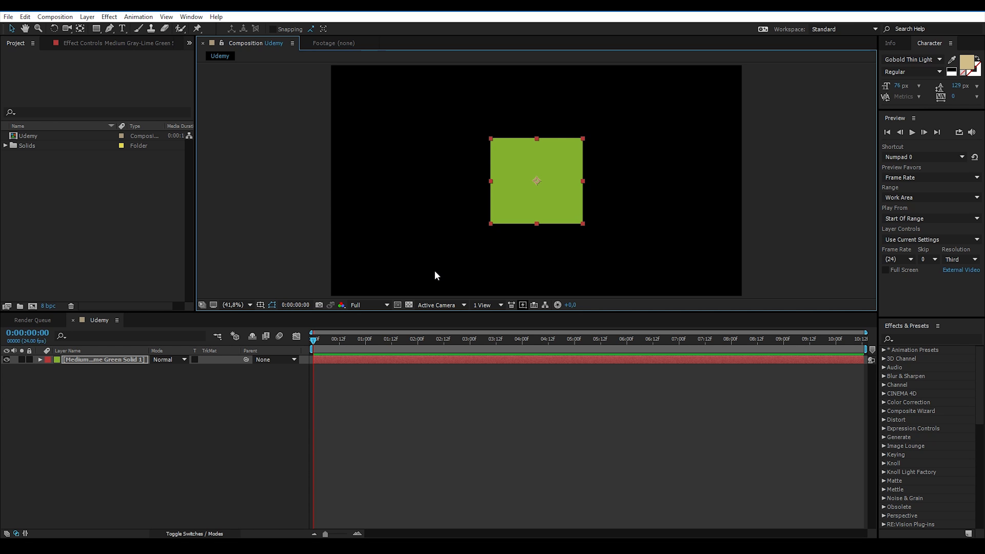
left_click(40, 359)
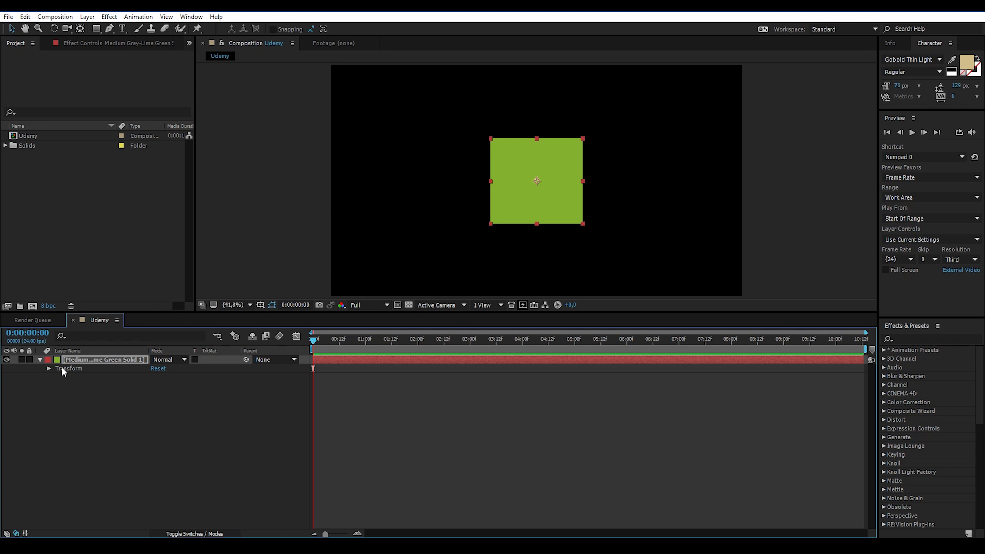
left_click(49, 369)
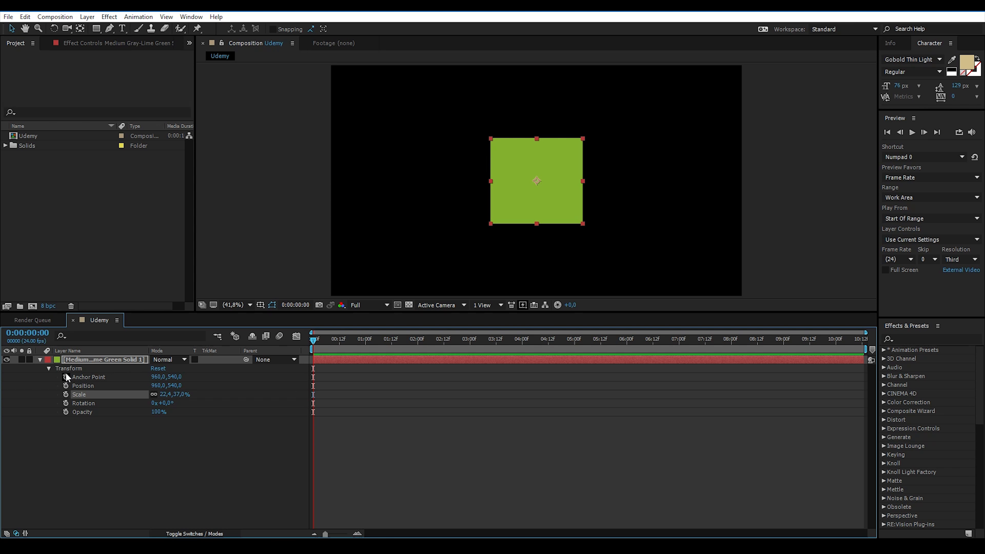
Shift the solid's anchor point to about 1199, 524 and confirm the coordinates in the edit value dialog.
left_click(95, 377)
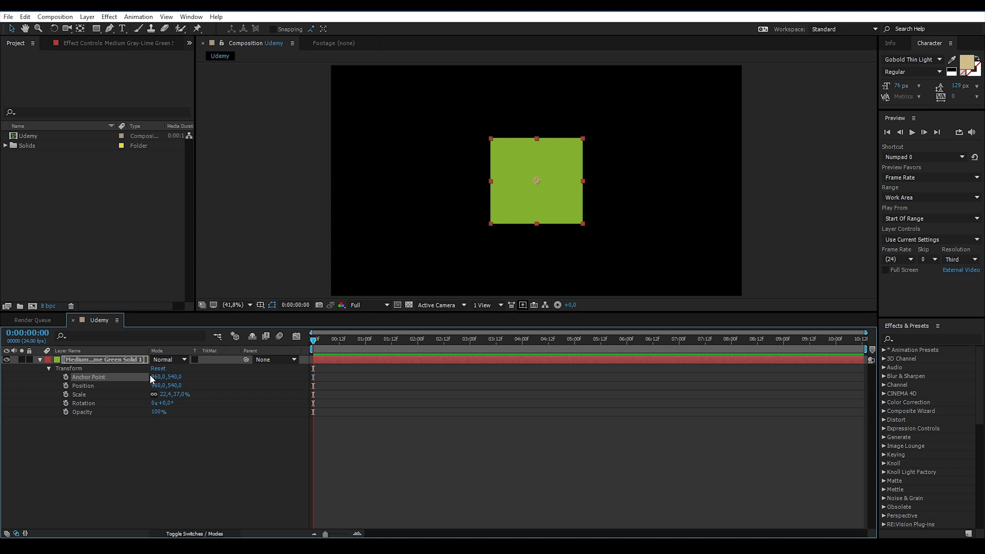
left_click_drag(156, 377, 138, 392)
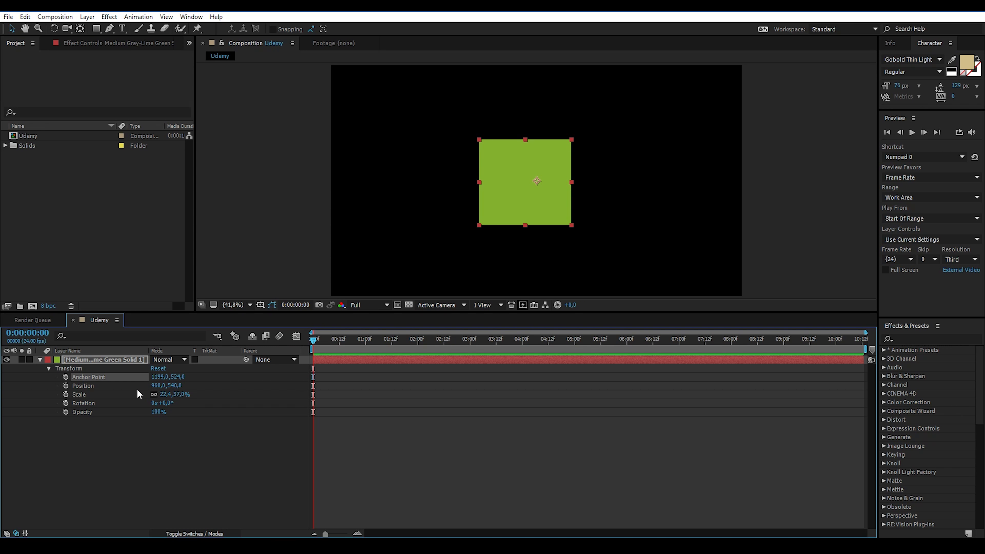
right_click(96, 380)
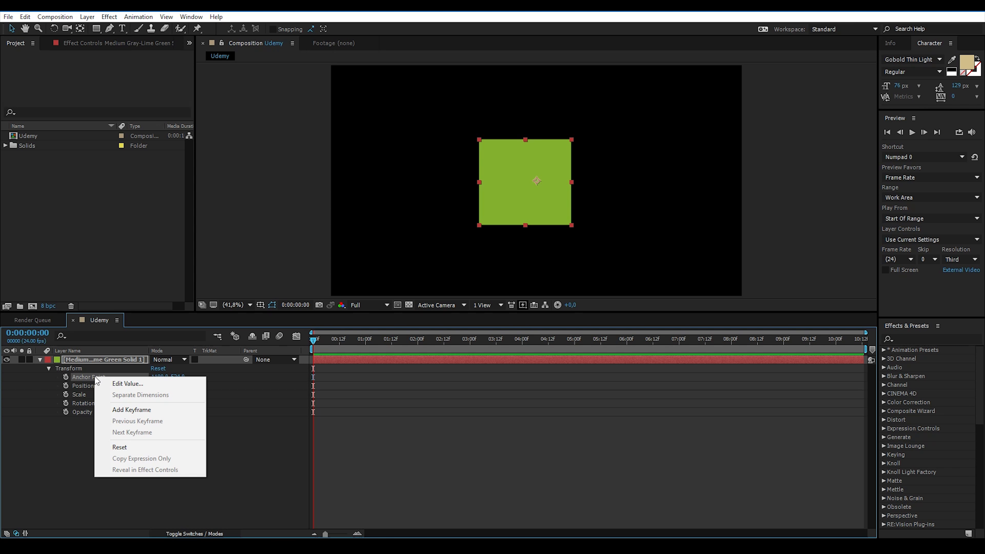
left_click(112, 384)
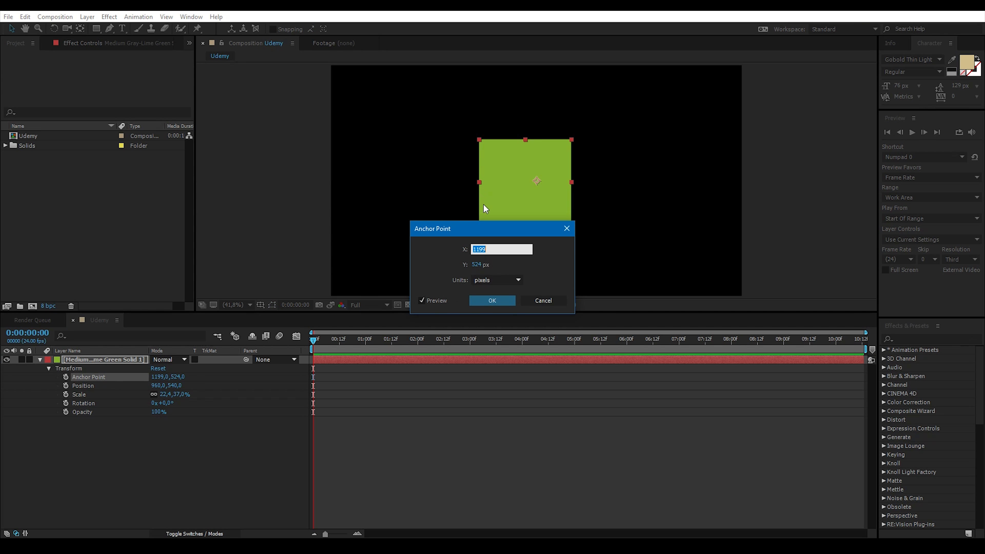
left_click(484, 265)
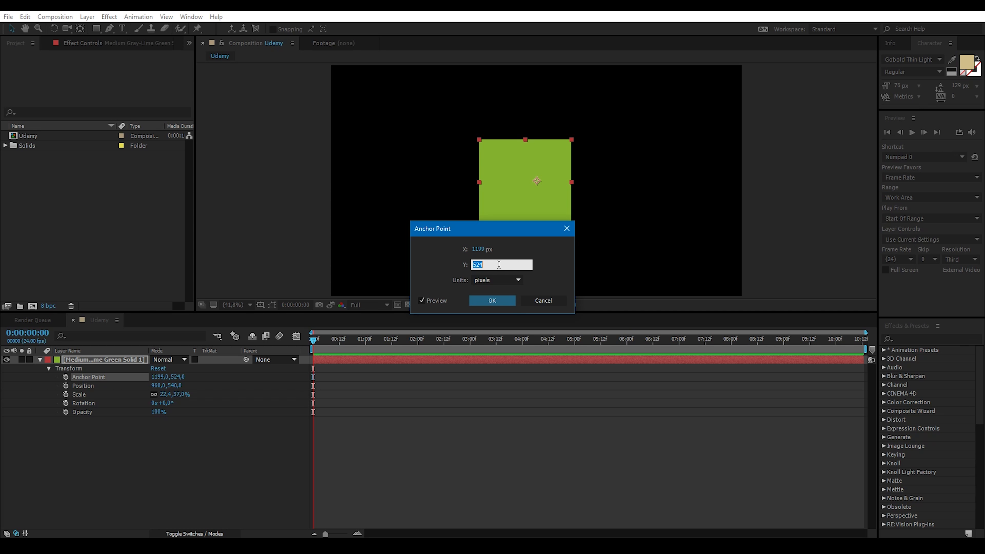
left_click(499, 301)
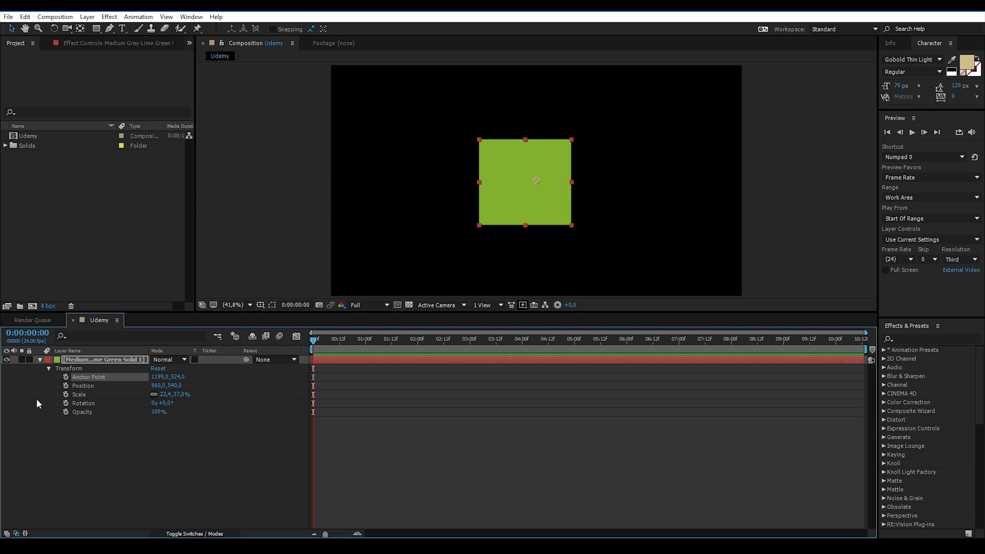
Move the solid to position 919, 500.
left_click(76, 386)
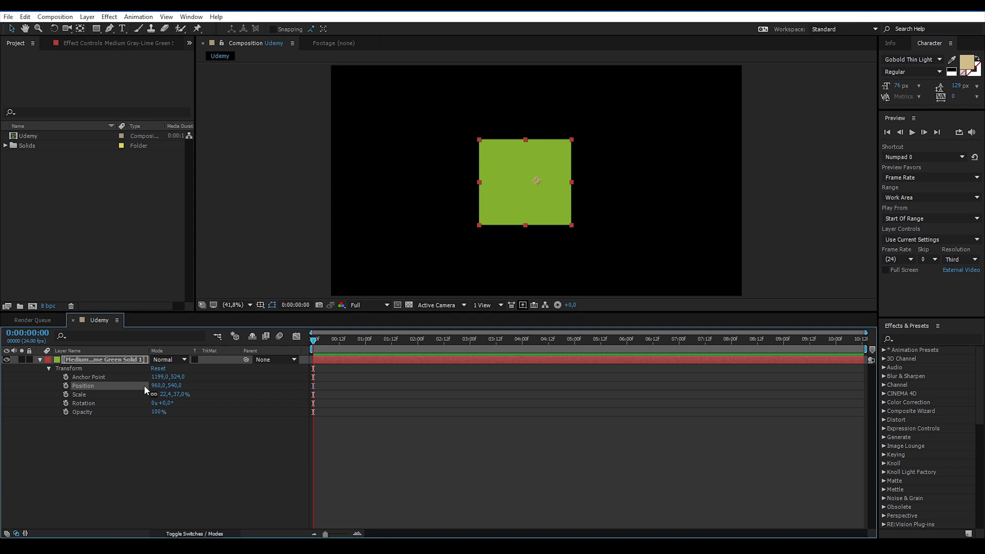
mouse_move(157, 385)
left_mouse_down()
mouse_move(223, 384)
mouse_move(163, 390)
left_mouse_up()
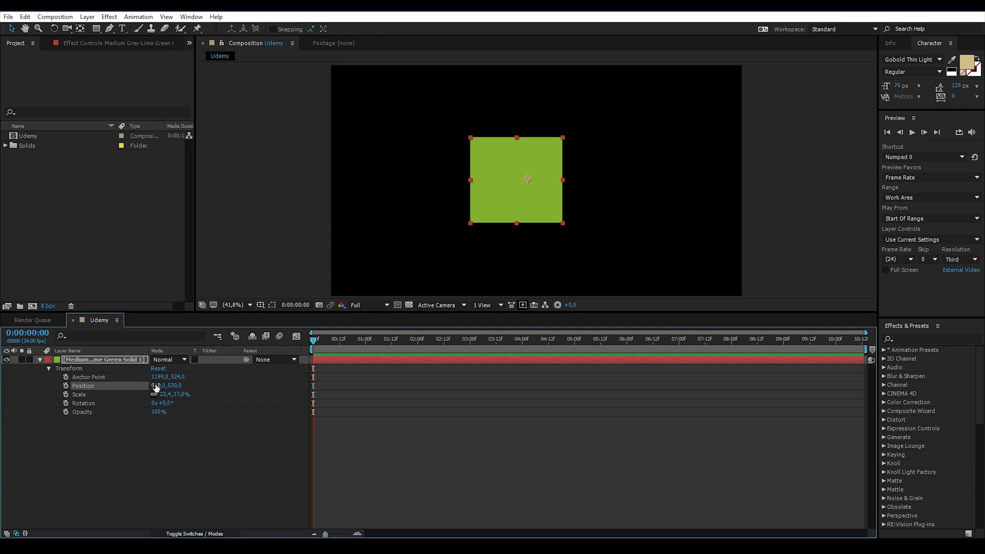
left_click(157, 387)
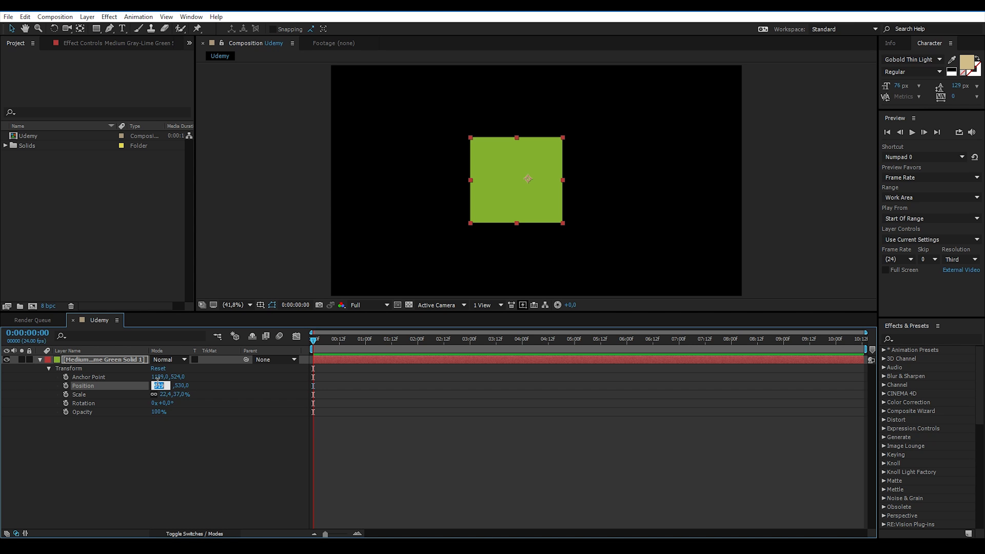
left_click(181, 386)
type("500")
left_click(183, 438)
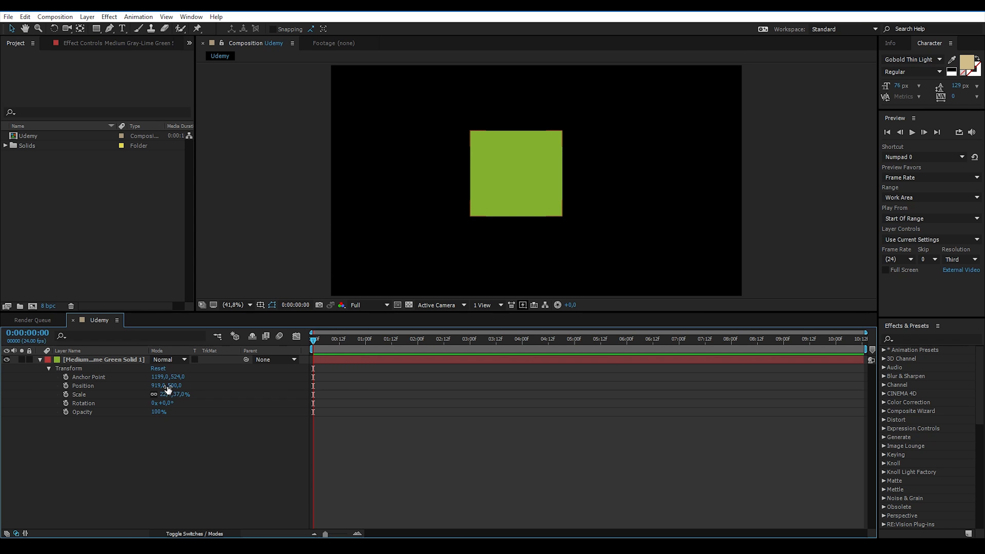
Separate the position into X and Y dimensions and adjust them to about X 915 and Y 493.
left_click(88, 386)
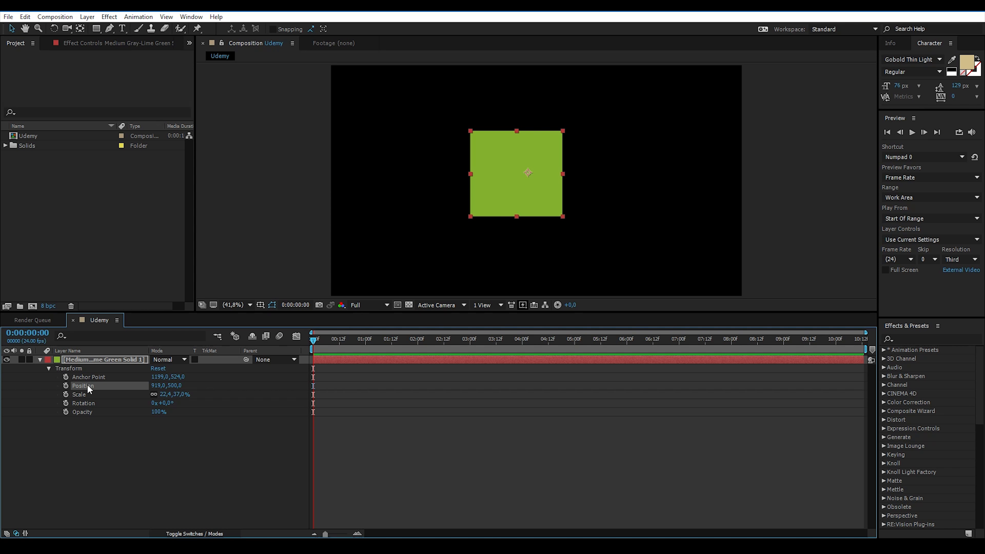
right_click(88, 389)
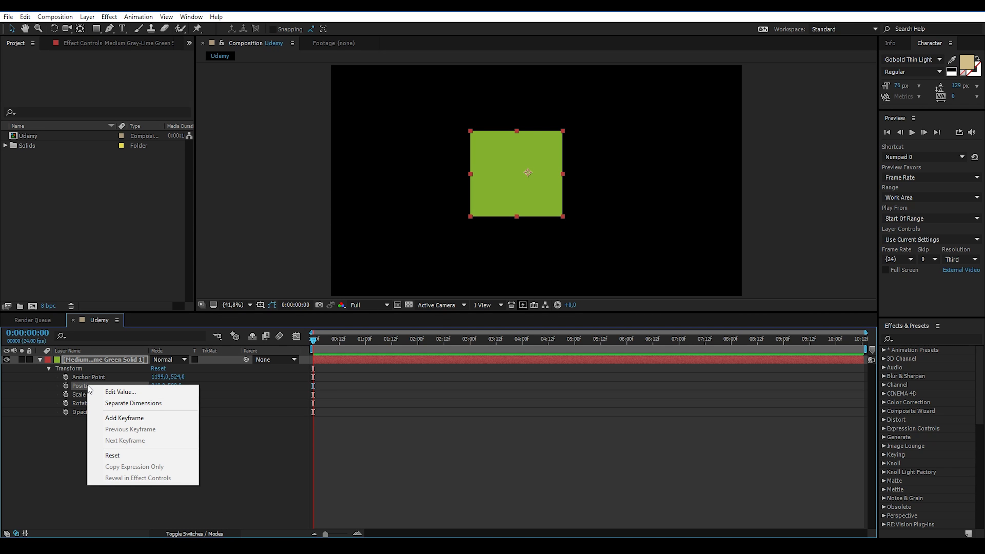
left_click(122, 405)
left_click(130, 437)
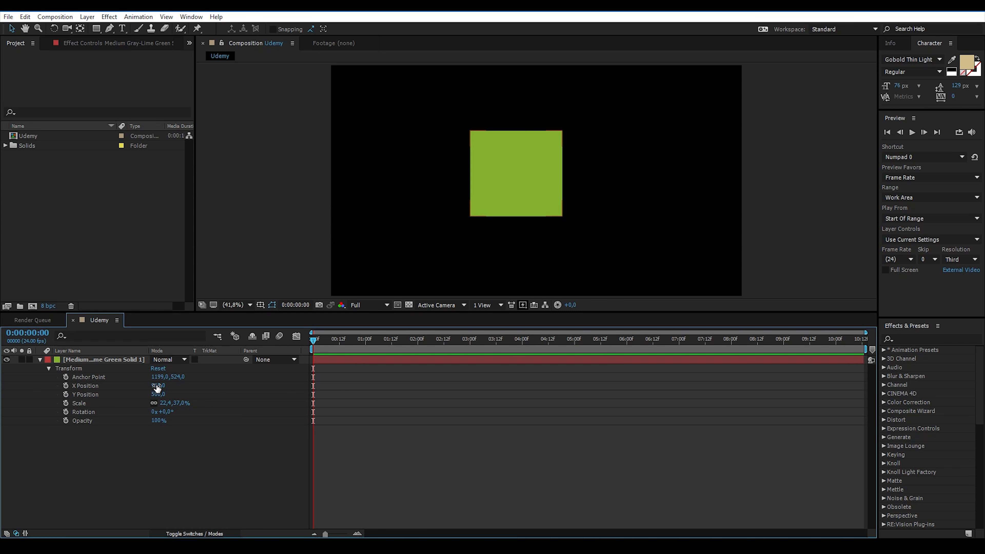
left_click_drag(157, 386, 163, 403)
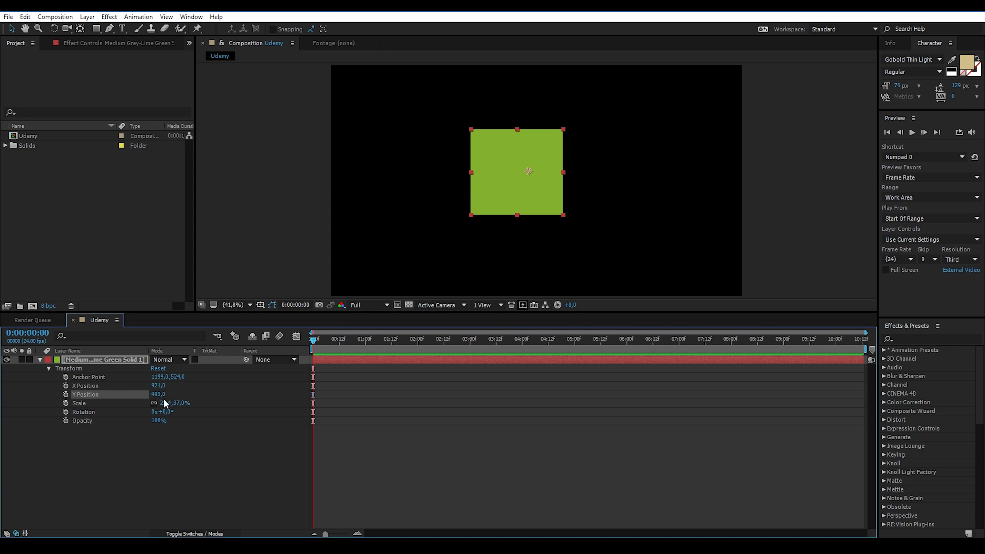
left_click_drag(158, 386, 167, 398)
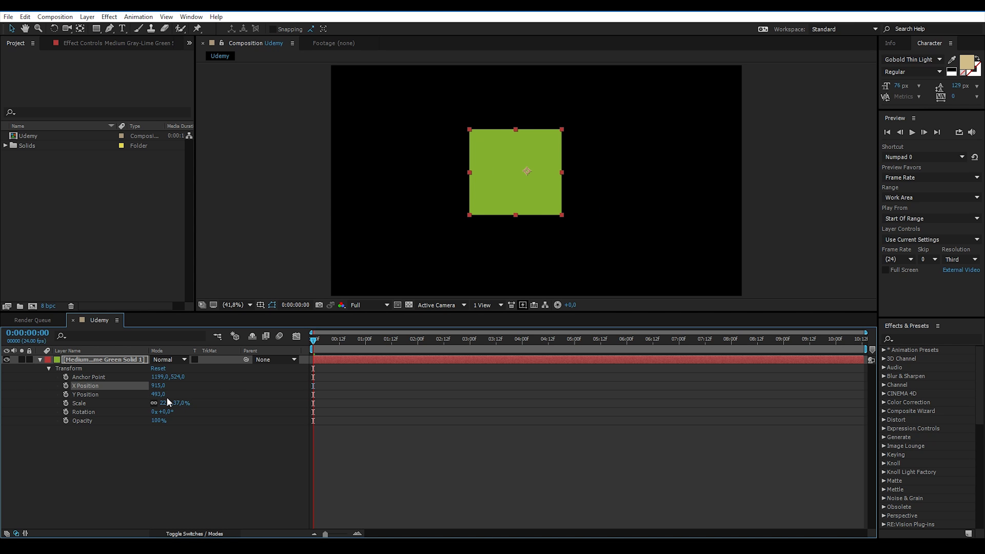
Set the solid's vertical scale to 60%, unlink the proportions, and adjust the scale to about 43.3 by 55%.
left_click(82, 404)
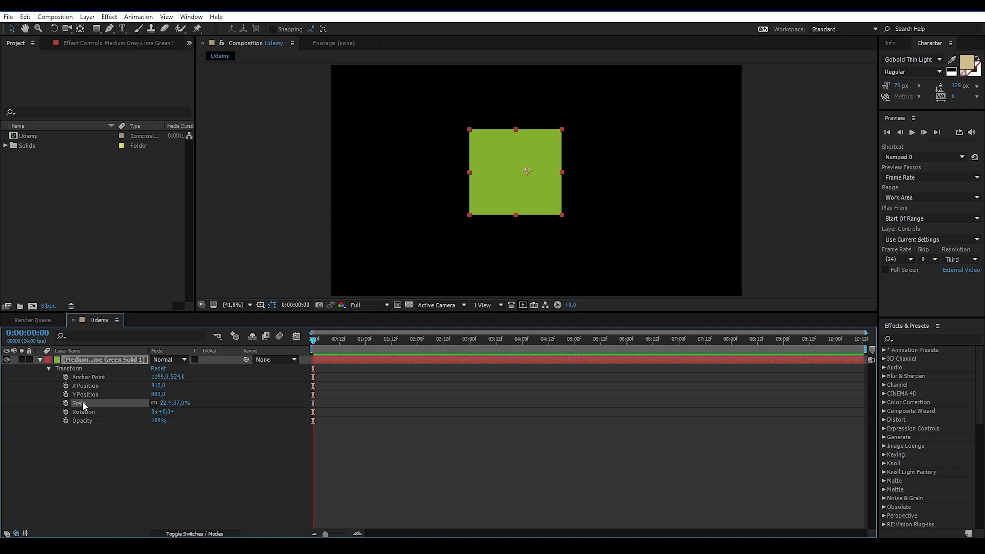
left_click_drag(165, 405, 183, 405)
left_click(183, 404)
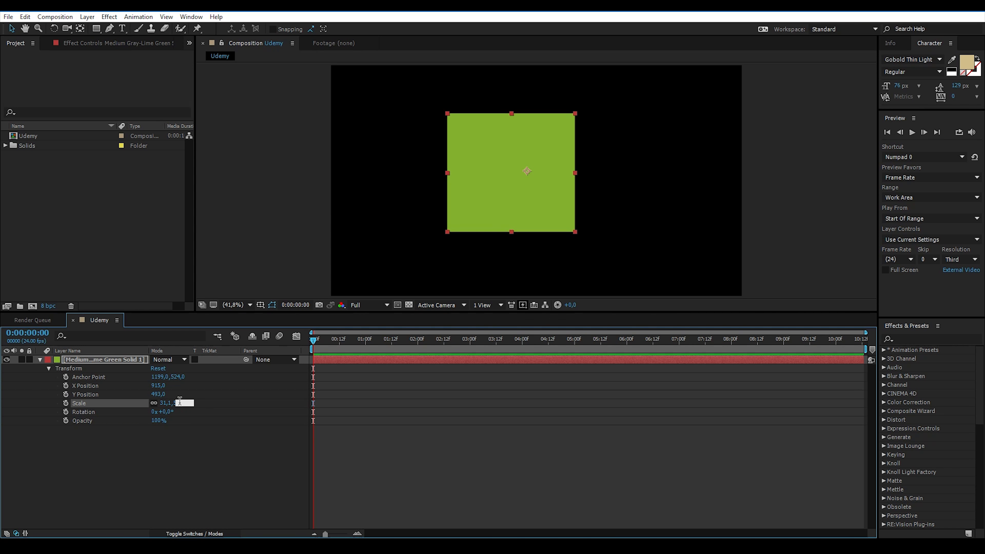
type("60")
left_click(186, 439)
left_click(154, 403)
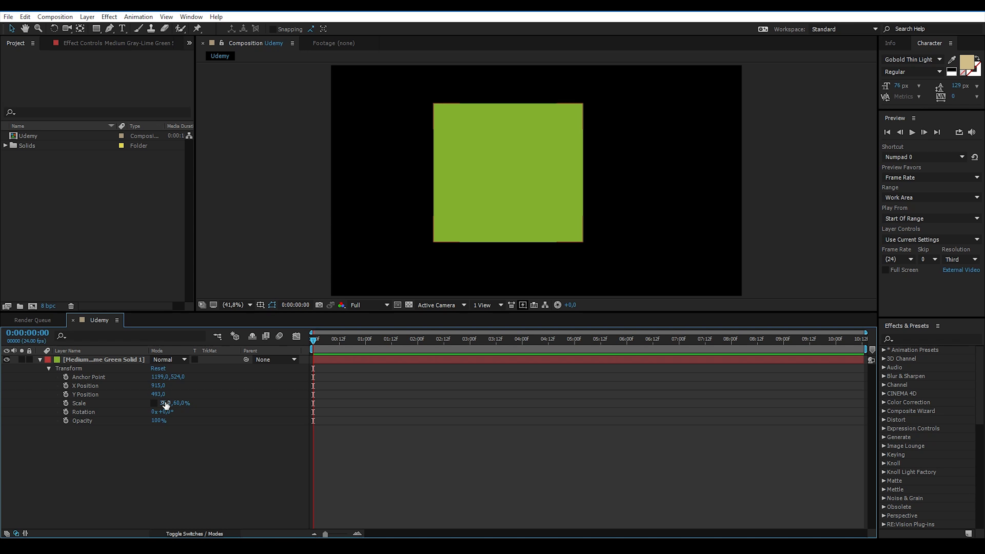
mouse_move(166, 405)
left_mouse_down()
mouse_move(149, 404)
mouse_move(179, 404)
mouse_move(165, 405)
left_mouse_up()
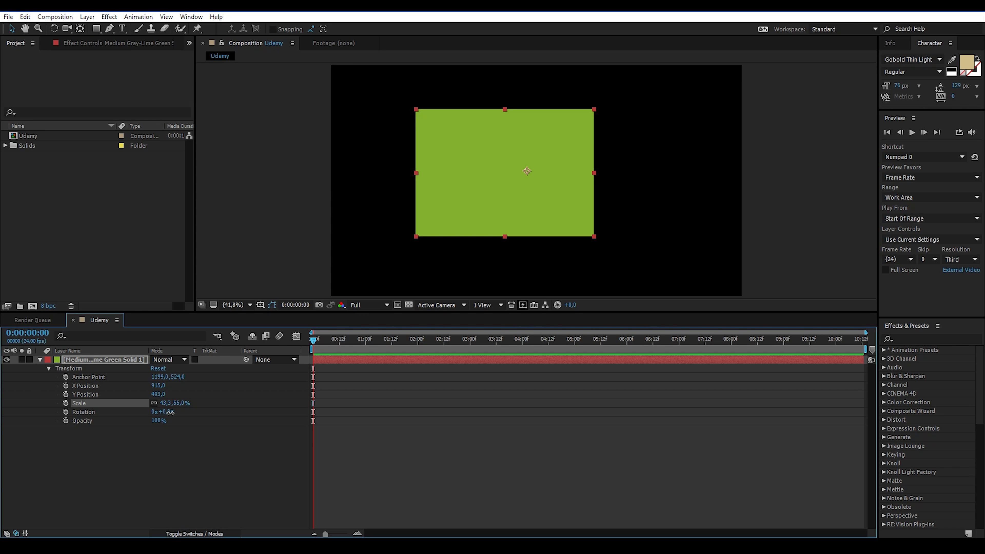
Rotate the solid to about -1x -342°.
left_click_drag(168, 412, 366, 420)
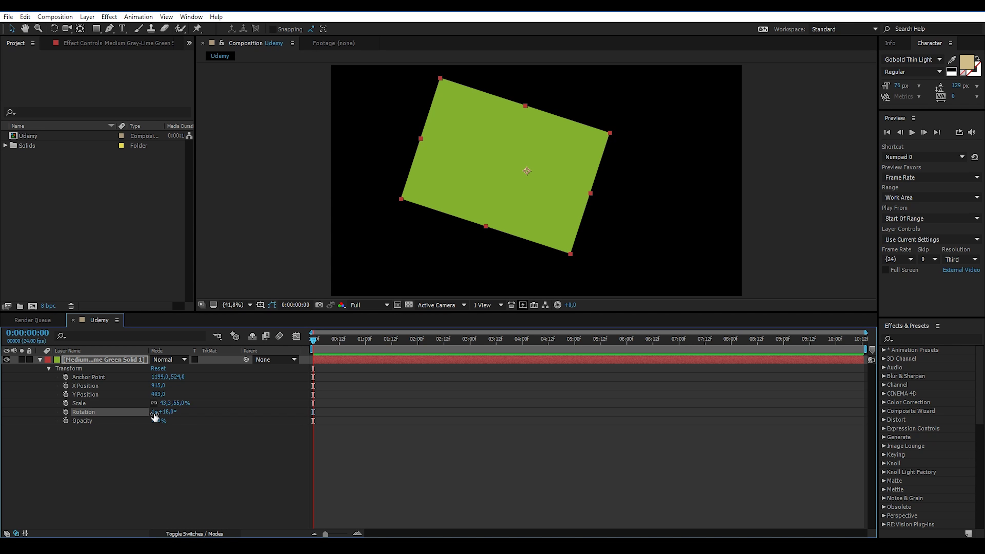
left_click_drag(150, 414, 149, 414)
Try out different opacity values on the solid and return the opacity to 100%.
left_click_drag(158, 424, 212, 471)
left_click(205, 473)
left_click_drag(155, 422, 206, 419)
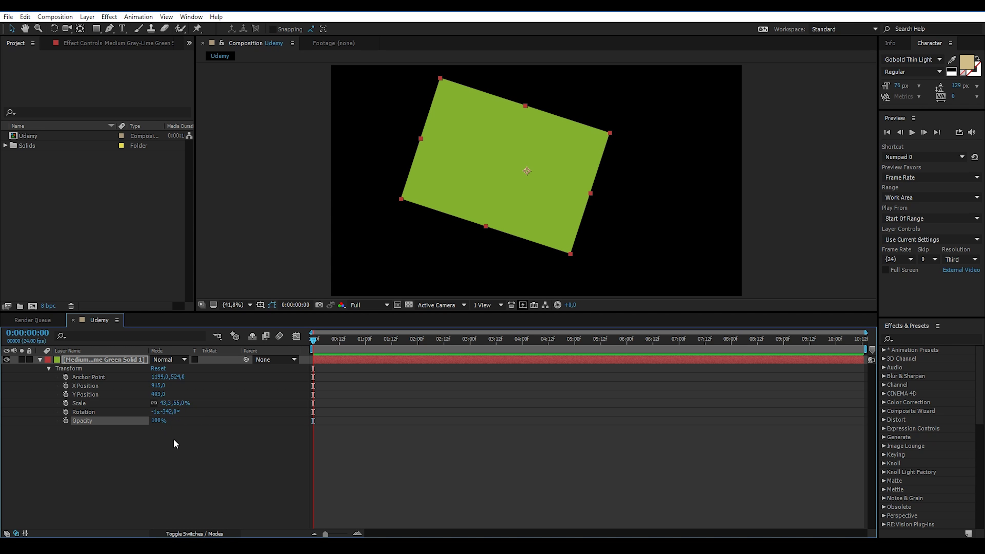
left_click(176, 444)
left_click(159, 420)
type("1")
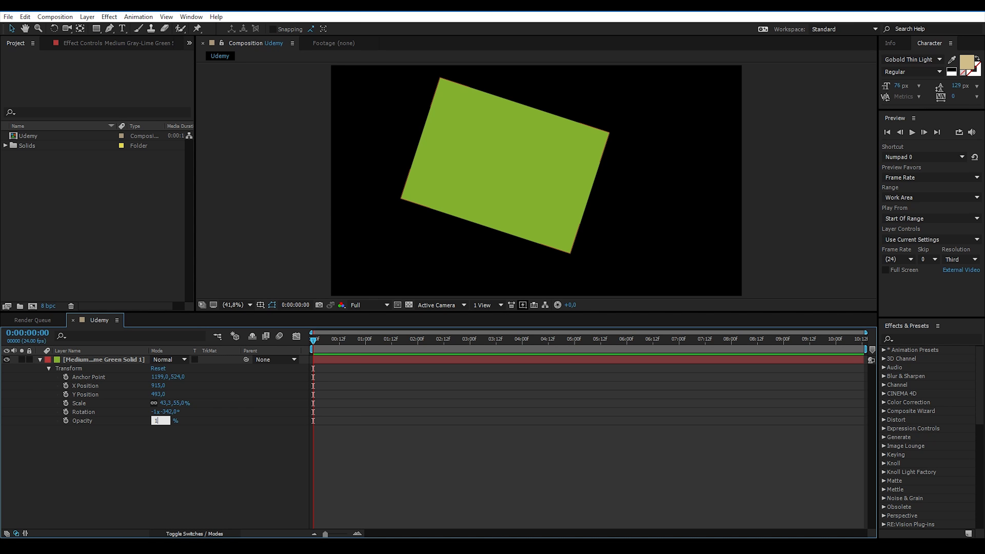
left_click(174, 491)
Draw a rectangular mask inside the solid layer's edges with the Rectangle tool and collapse the layer's mask group.
left_click(39, 368)
left_click(41, 359)
left_click(92, 359)
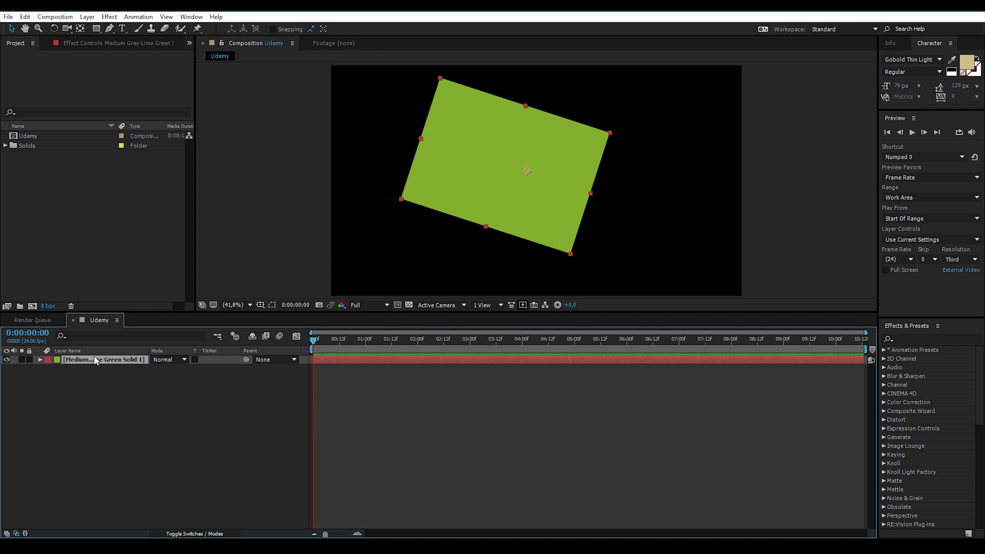
left_click(96, 30)
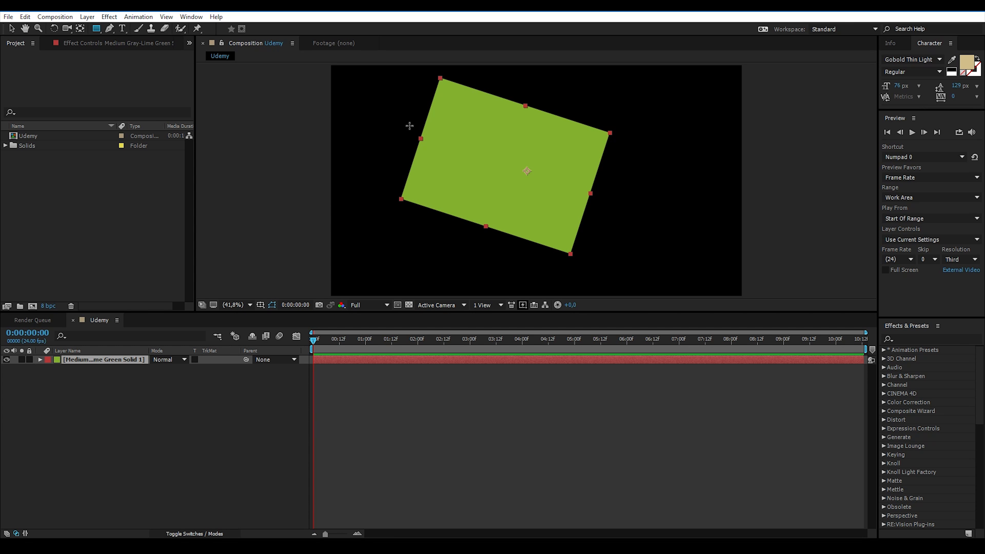
left_click_drag(449, 110, 469, 146)
left_click_drag(520, 193, 558, 223)
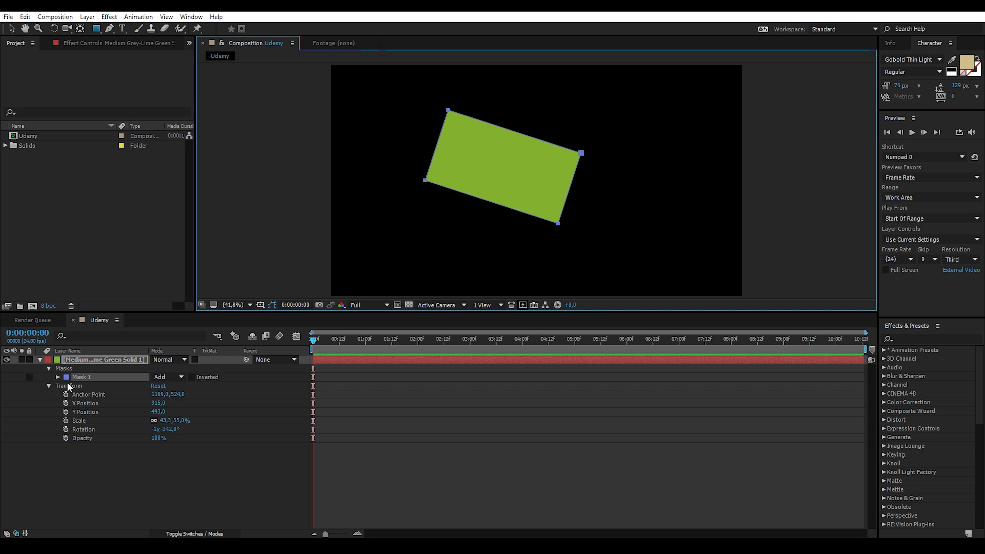
left_click(49, 368)
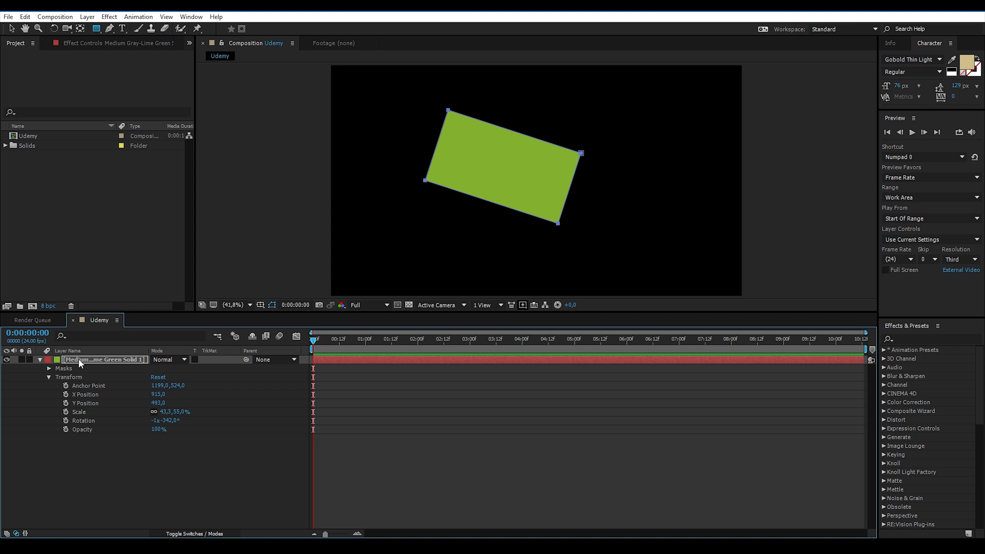
Expand Mask 1's properties on the green solid and examine the mask path's bounding box and shape settings.
left_click(48, 368)
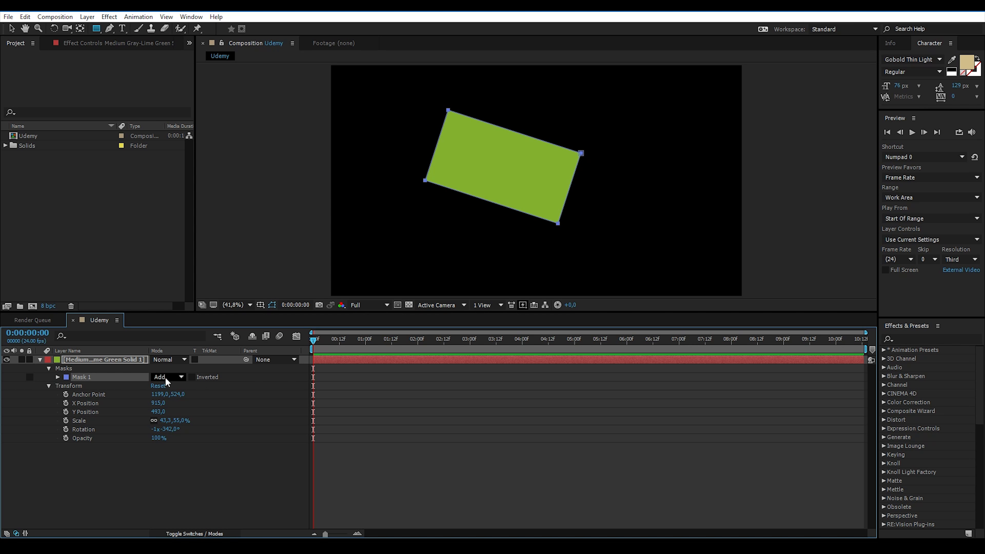
left_click(57, 377)
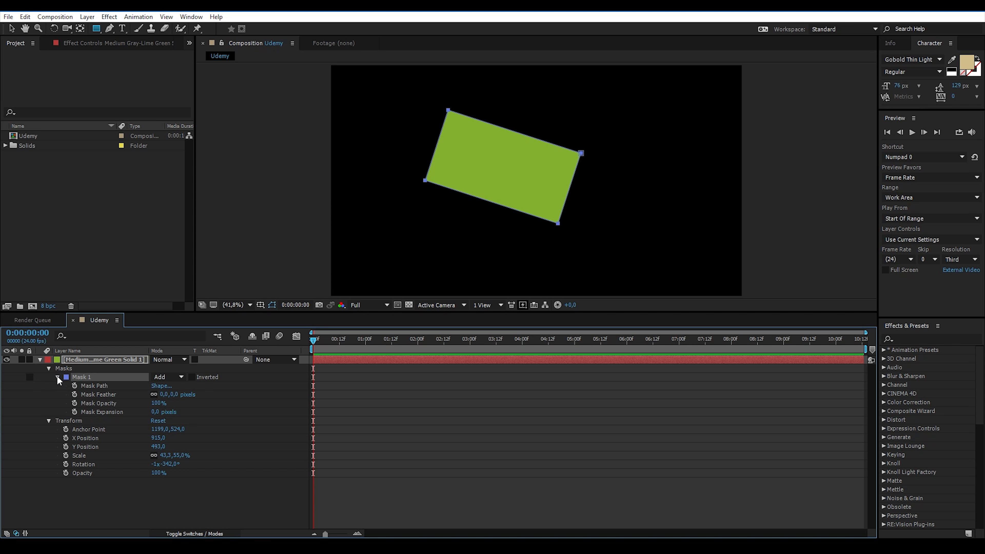
left_click(163, 389)
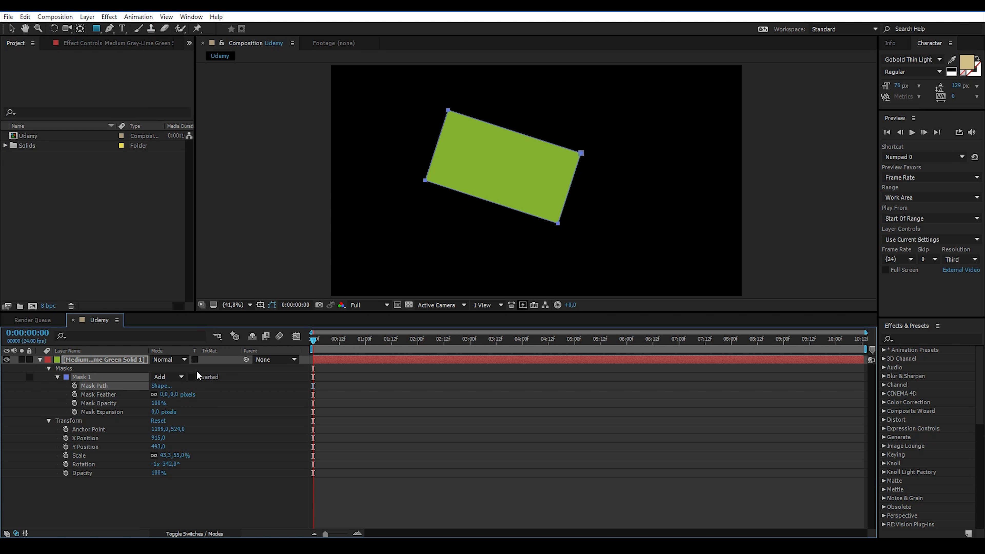
left_click(163, 386)
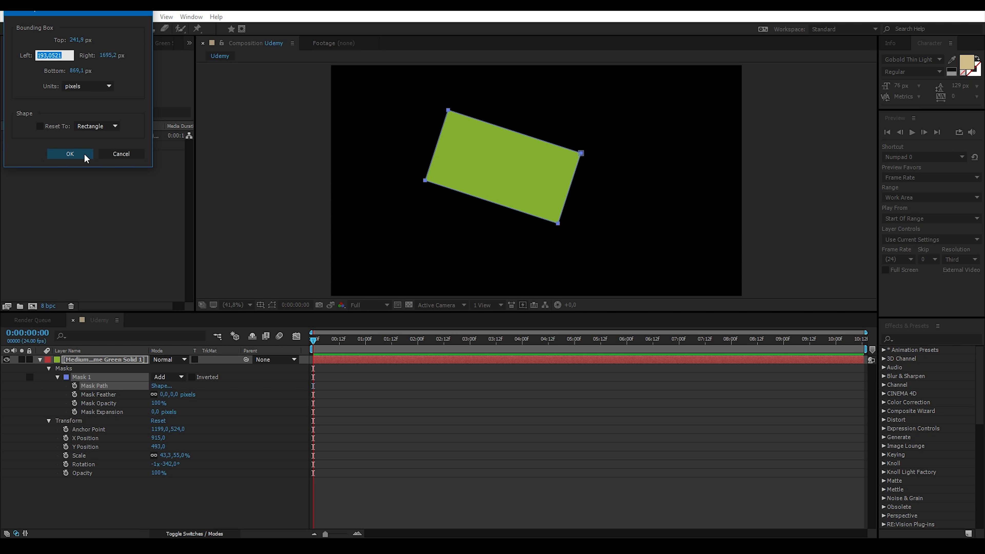
left_click(70, 154)
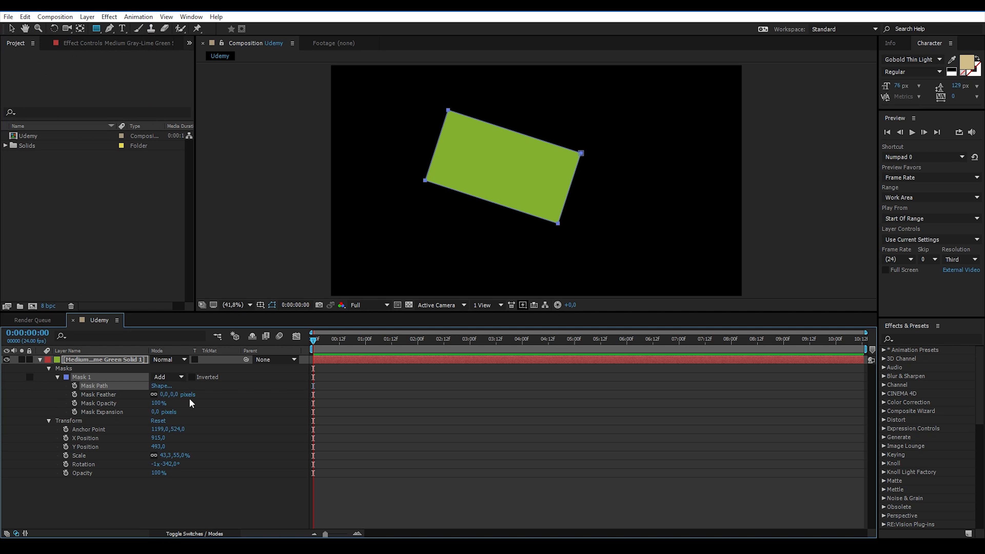
Shift the mask slightly with the Selection tool and pull its two far corners inward to make the shape roughly square.
left_click(12, 29)
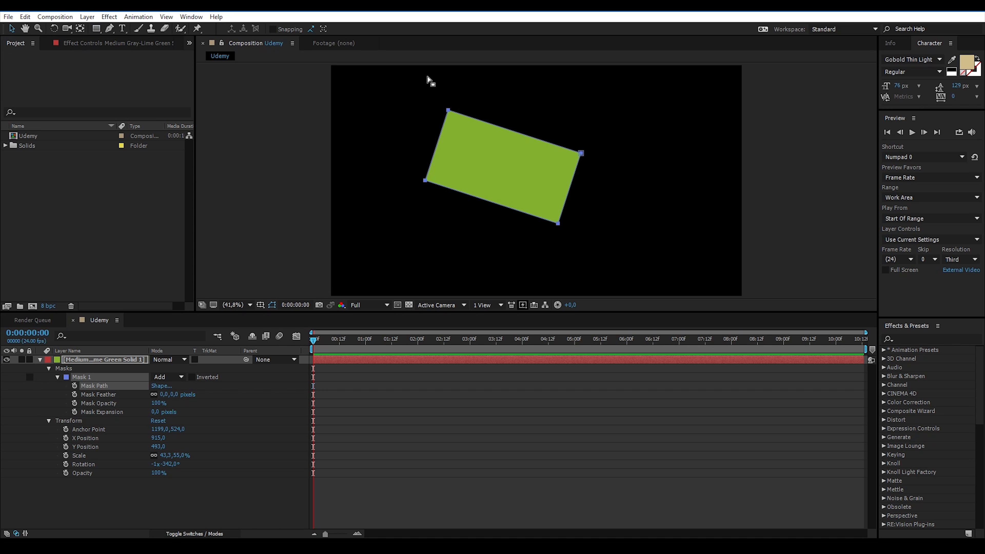
left_click_drag(450, 112, 473, 120)
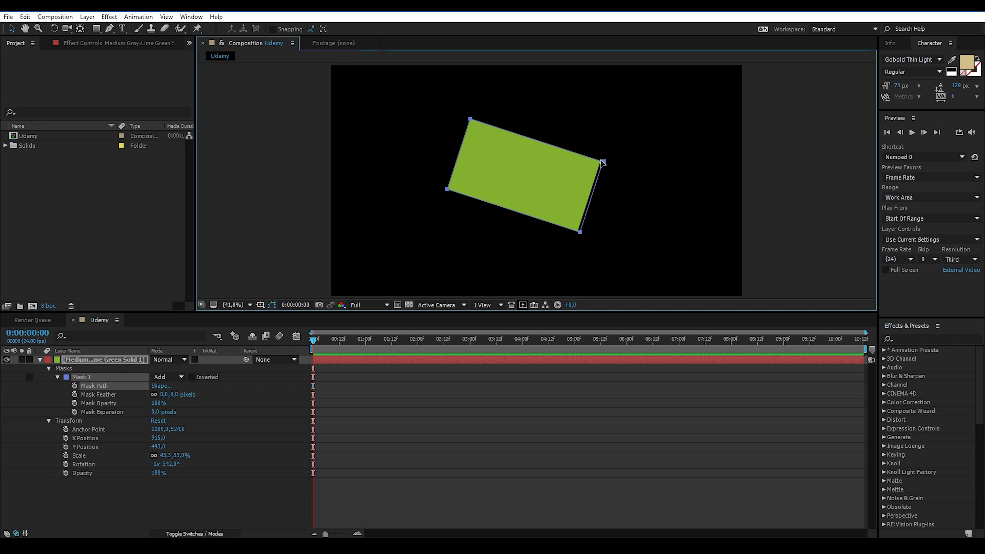
left_click(602, 187)
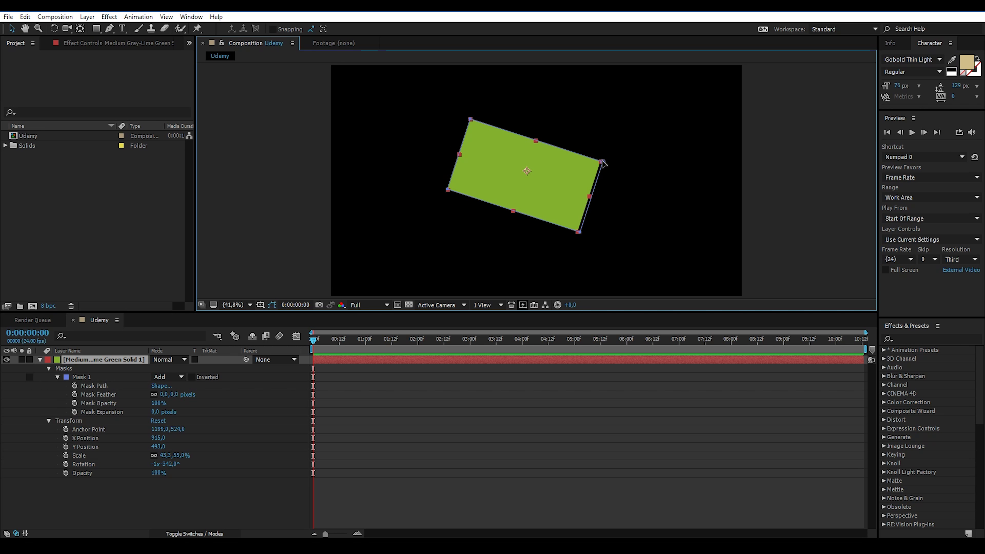
left_click_drag(602, 162, 538, 143)
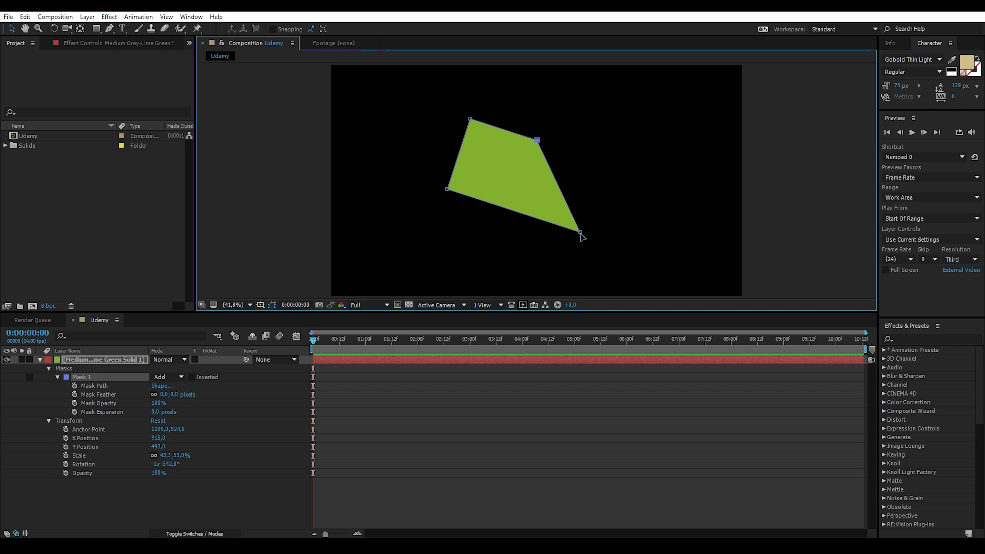
left_click_drag(580, 232, 511, 213)
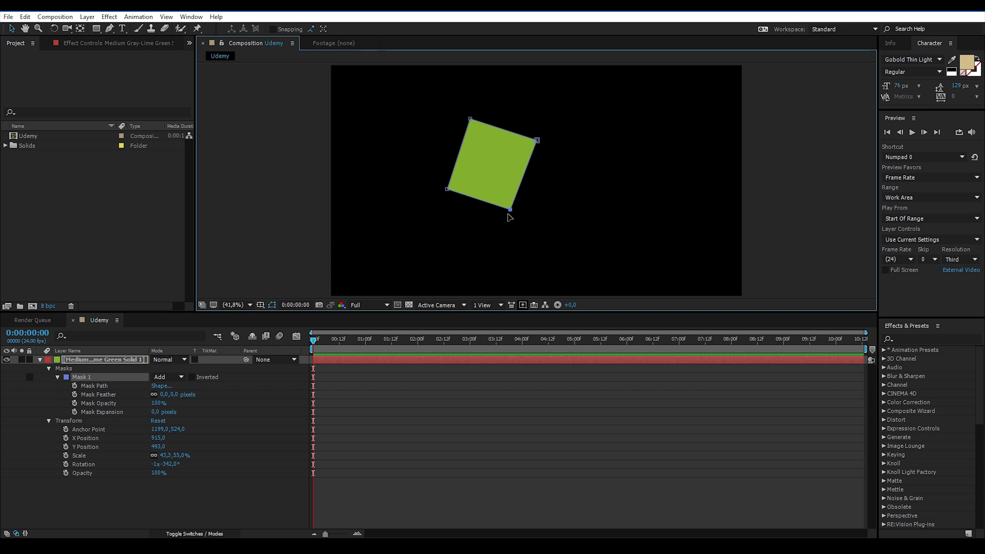
Feather Mask 1 by 114 pixels and set its expansion to -87 pixels, keeping mask opacity at 100%.
left_click(90, 394)
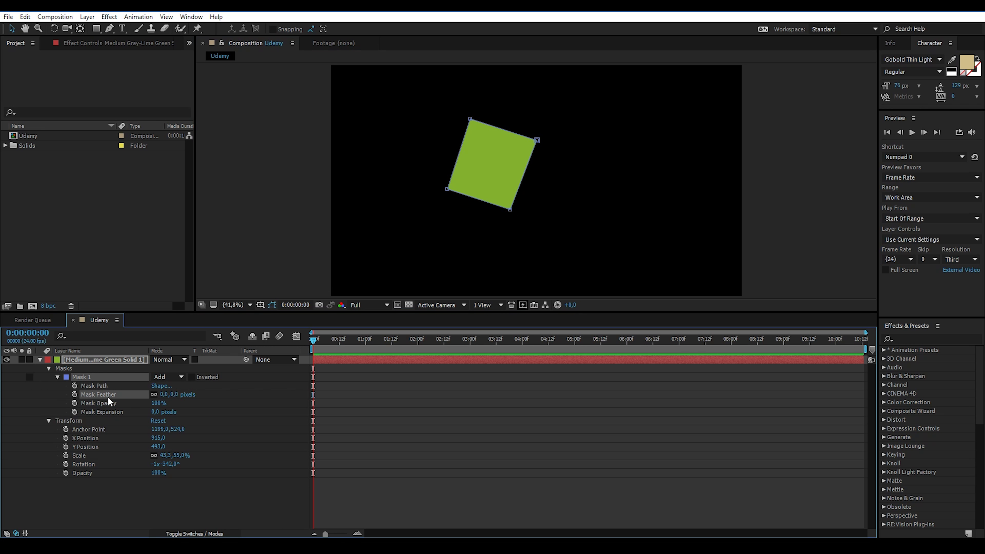
left_click_drag(173, 395, 244, 400)
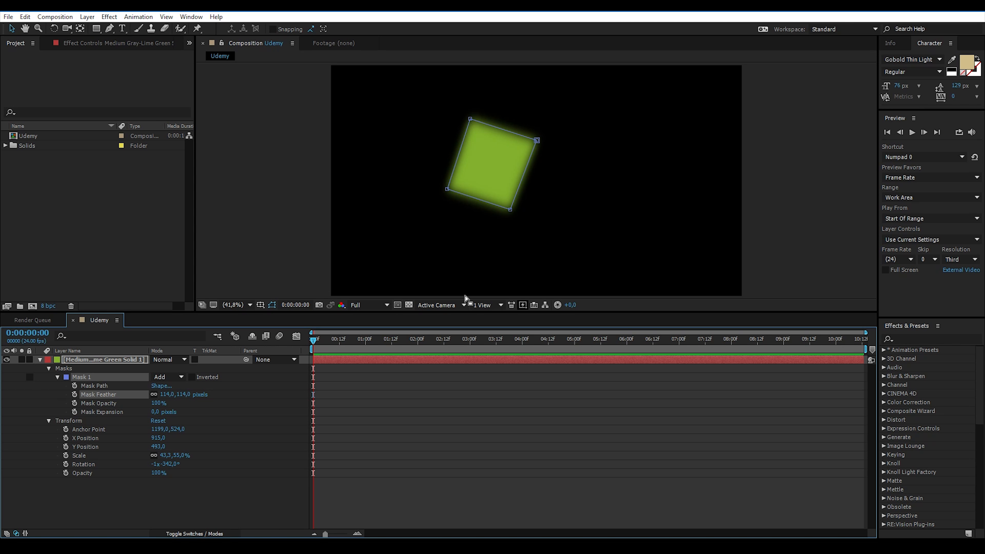
left_click_drag(155, 404, 229, 435)
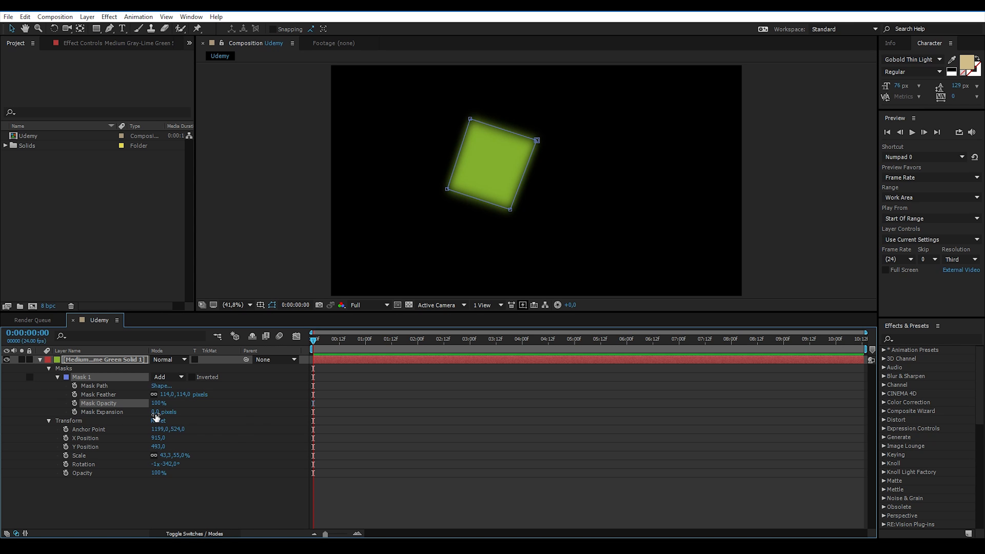
left_click_drag(156, 414, 85, 386)
left_click(94, 503)
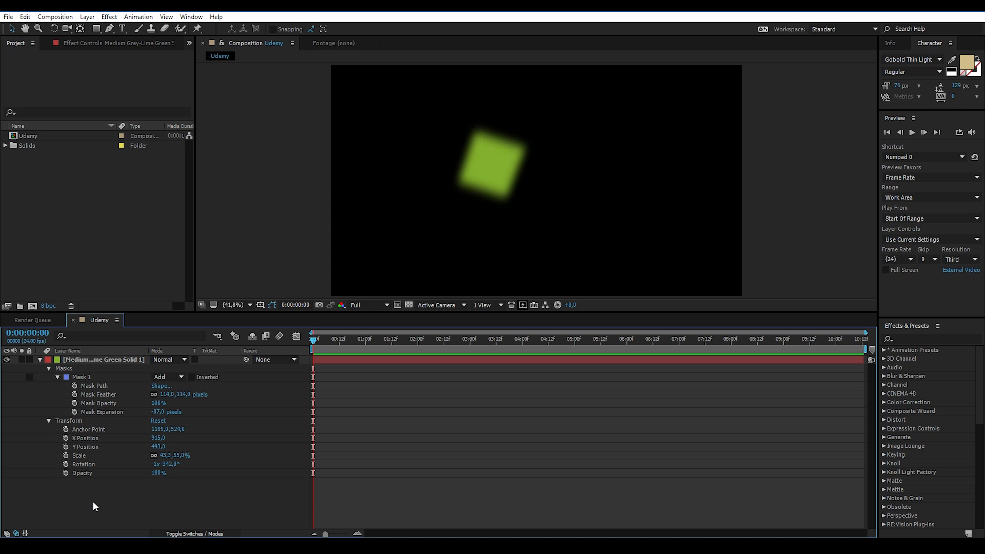
Delete the green solid layer from the Udemy composition.
left_click(76, 394)
left_click(84, 358)
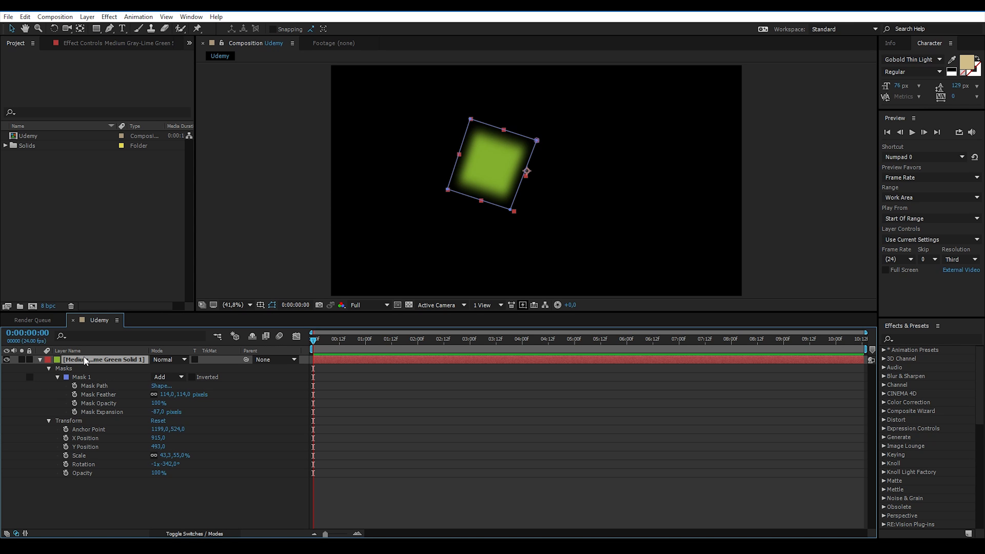
key("Delete")
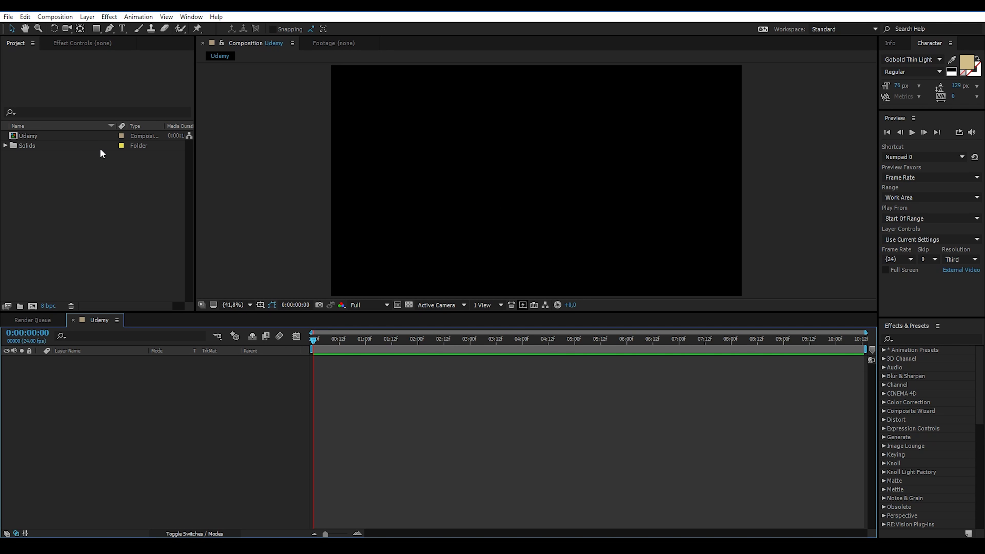
Draw a large ellipse shape with a blue fill and purple stroke in the middle of the composition using the Ellipse tool.
left_click(100, 29)
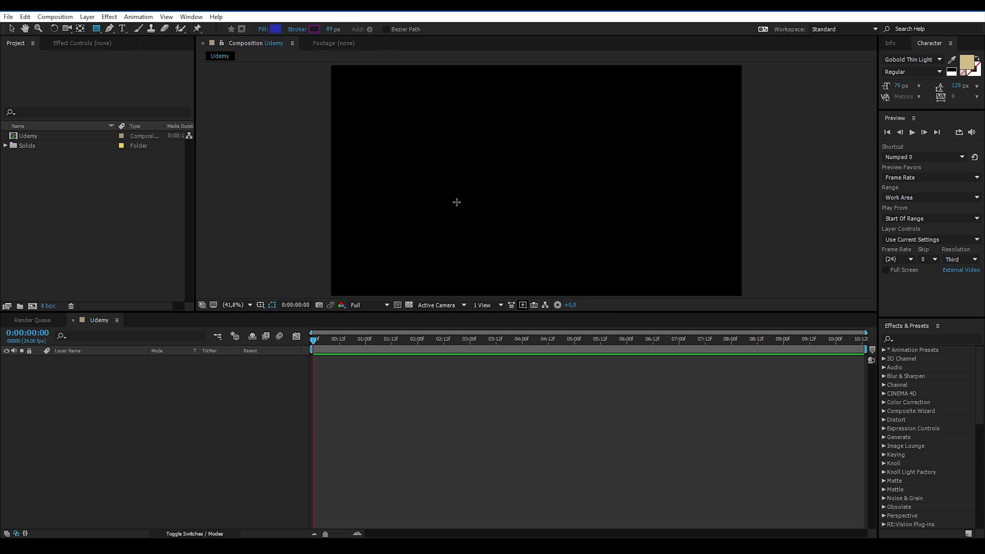
left_click_drag(99, 29, 131, 48)
left_click(423, 113)
mouse_move(423, 113)
left_mouse_down()
mouse_move(466, 150)
mouse_move(601, 220)
mouse_move(648, 273)
left_mouse_up()
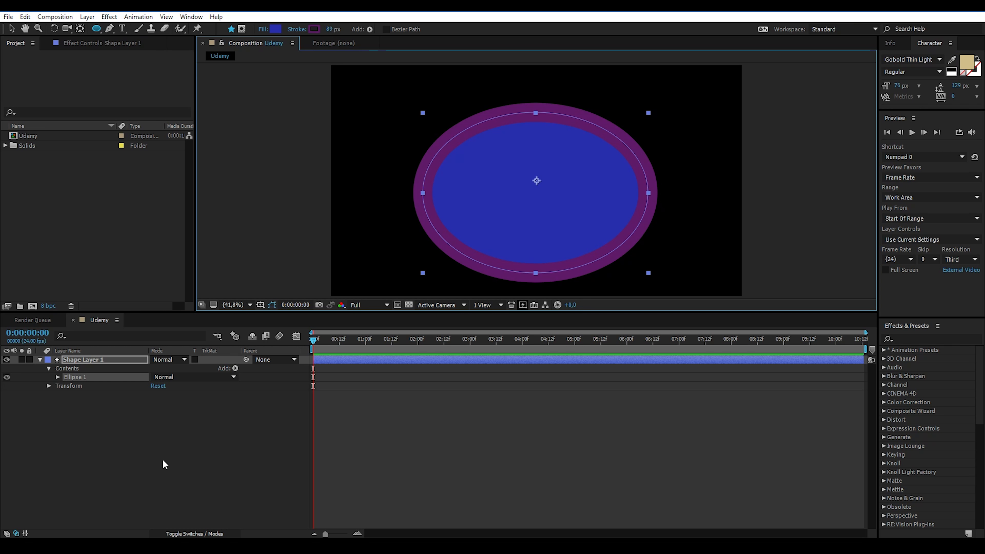
Expand Ellipse 1's stroke properties and examine the stroke's blending mode and composite options.
left_click(57, 376)
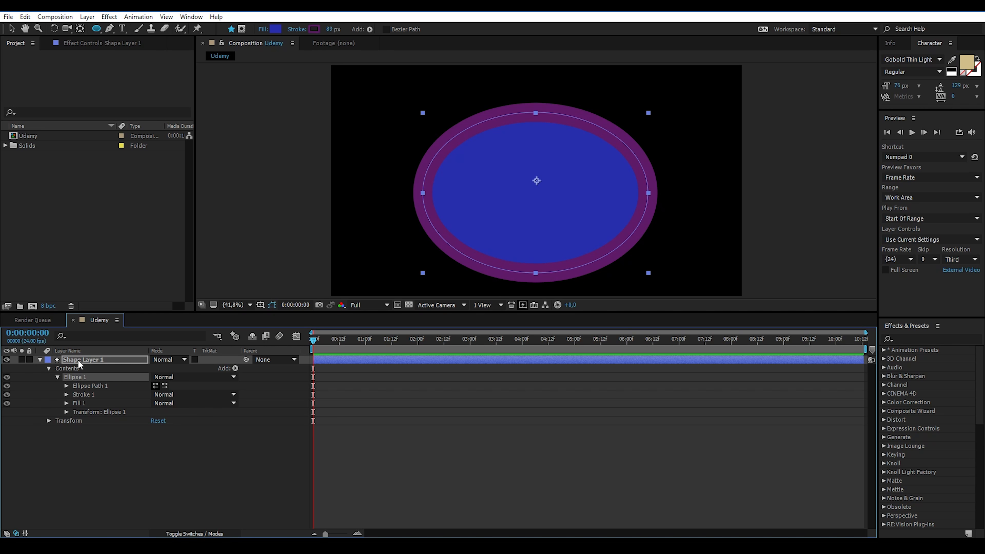
left_click(78, 395)
left_click(67, 395)
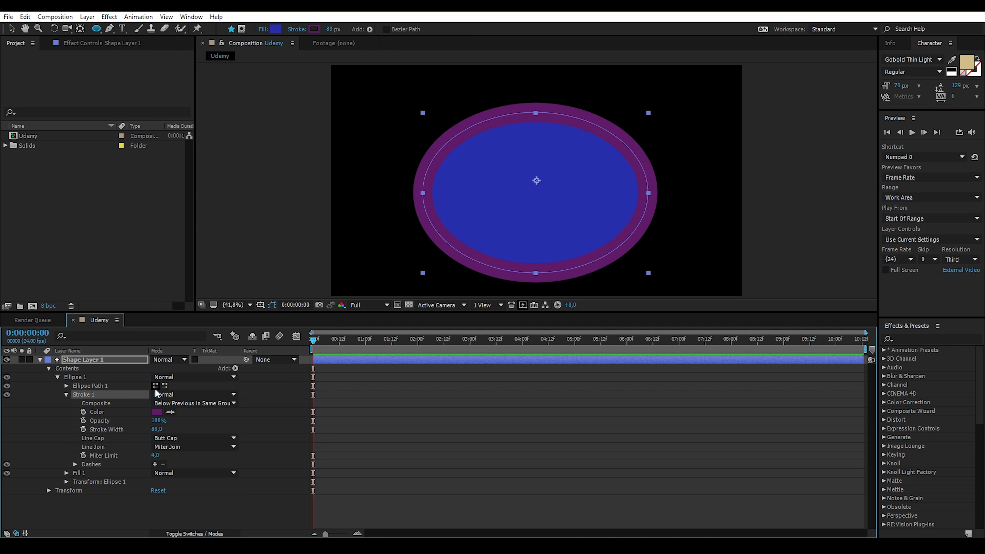
left_click(159, 394)
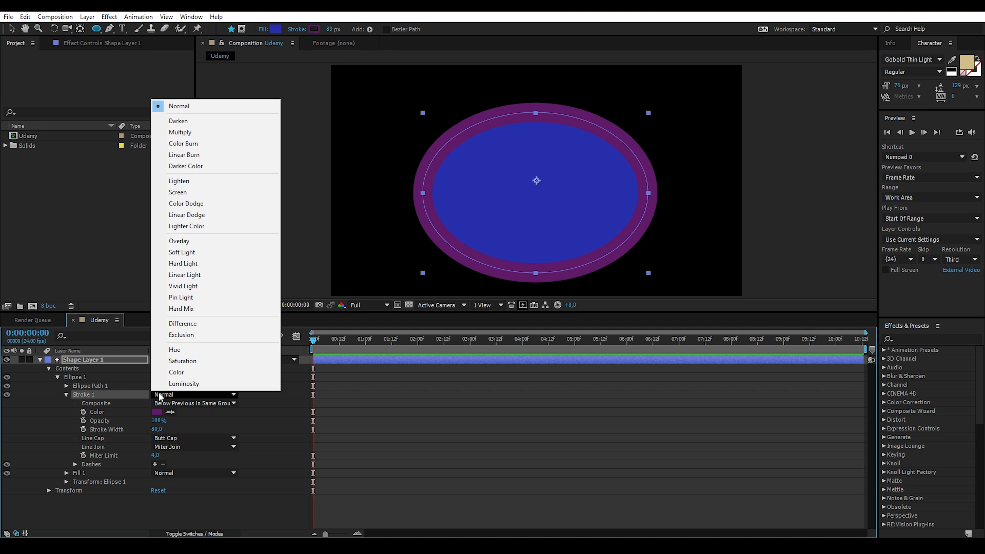
left_click(107, 403)
left_click(200, 404)
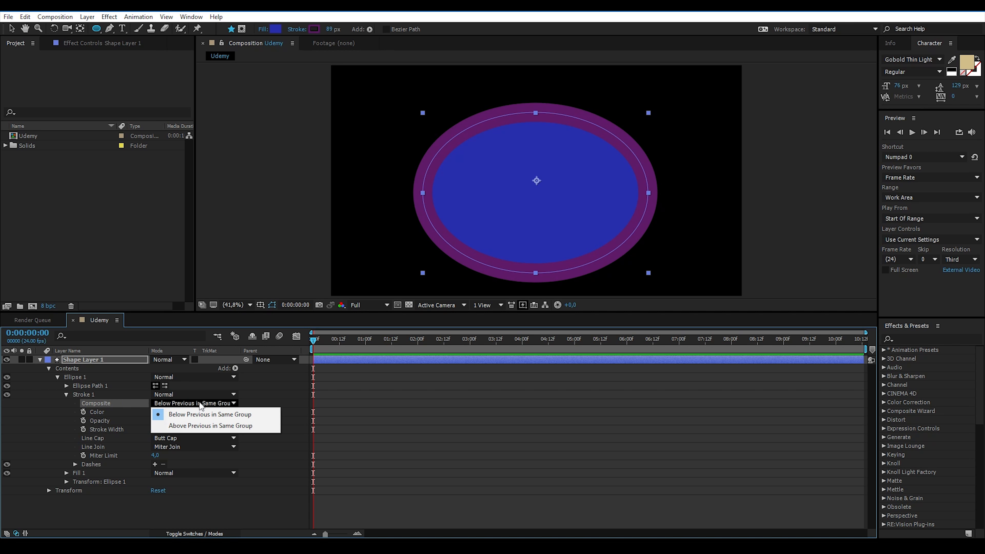
Restyle the ellipse's stroke in turquoise 5BE7D2 with 42% opacity and a width of 32.
left_click(98, 412)
left_click(157, 412)
left_click_drag(115, 88, 87, 75)
left_click_drag(158, 73, 160, 95)
left_click_drag(29, 40, 93, 38)
left_click(239, 27)
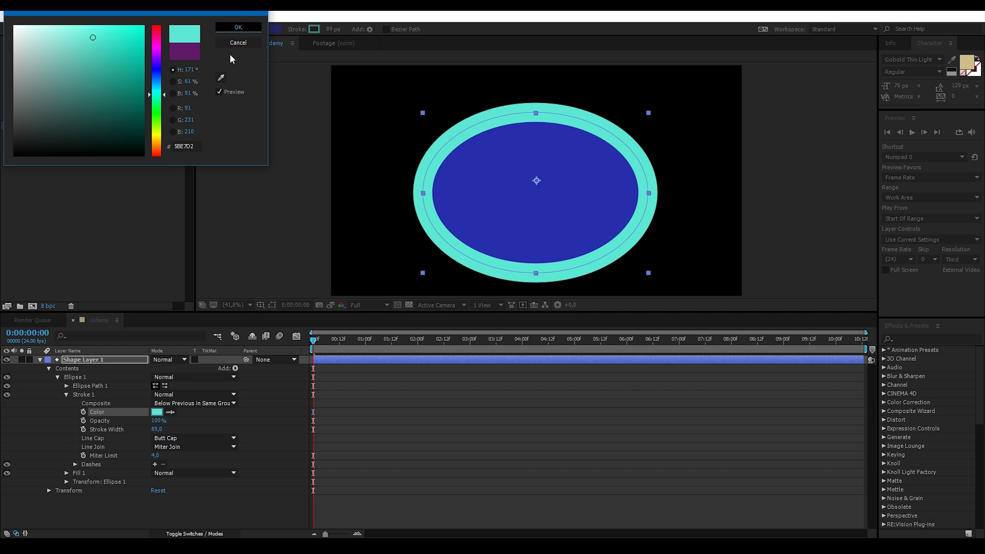
mouse_move(160, 421)
left_mouse_down()
mouse_move(127, 419)
mouse_move(150, 431)
mouse_move(127, 430)
left_mouse_up()
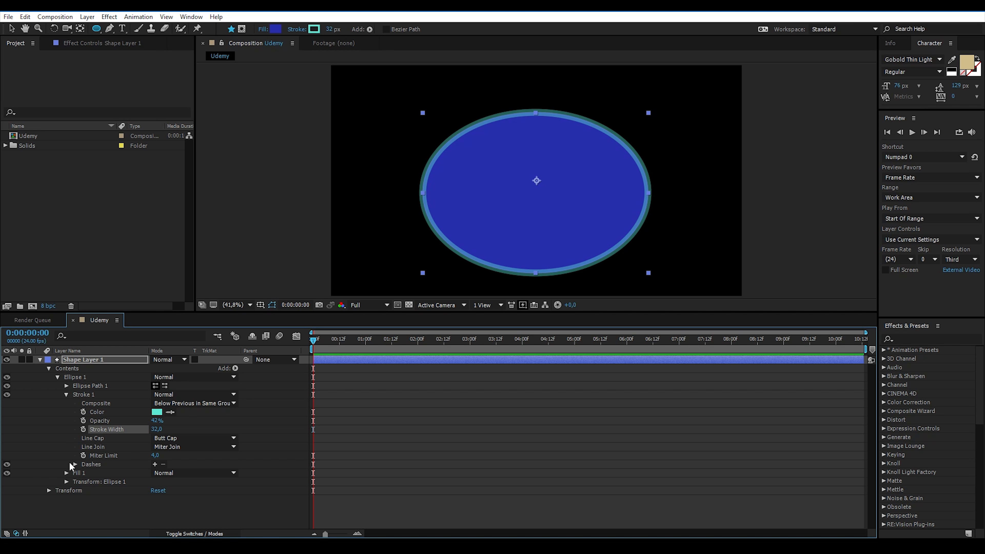
Add dashes to the ellipse's stroke with a dash length of 82 and an offset of 844.
left_click(154, 464)
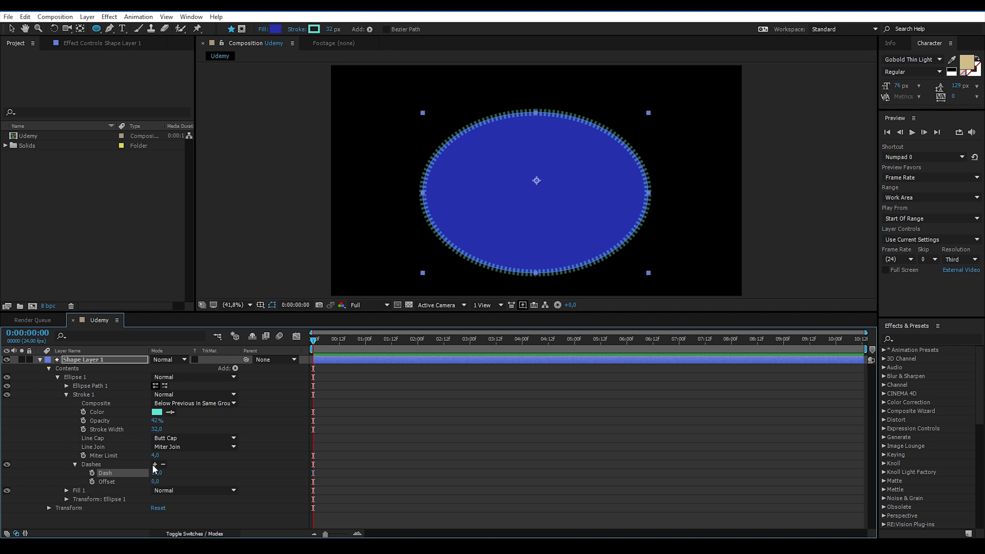
left_click_drag(157, 472, 341, 461)
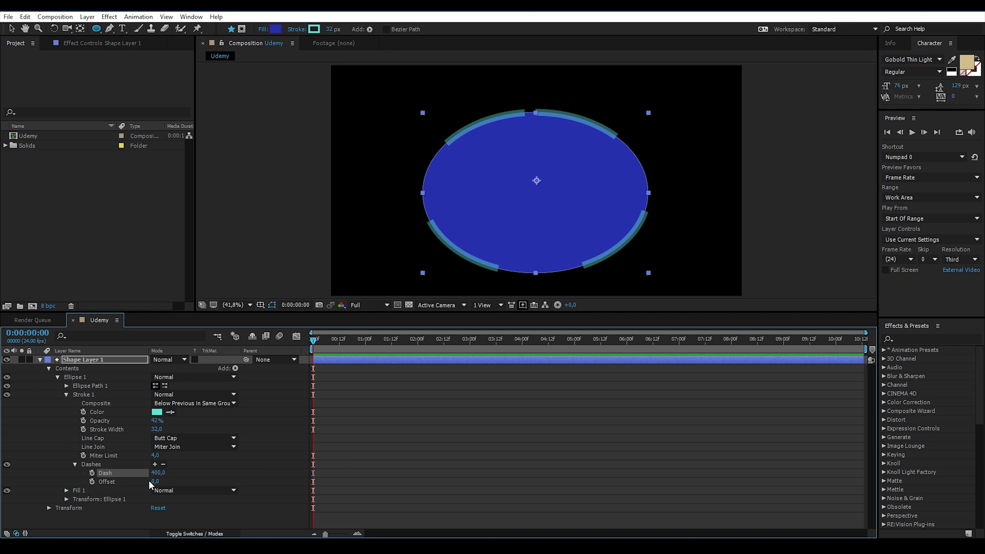
left_click_drag(154, 481, 555, 458)
left_click_drag(158, 473, 3, 483)
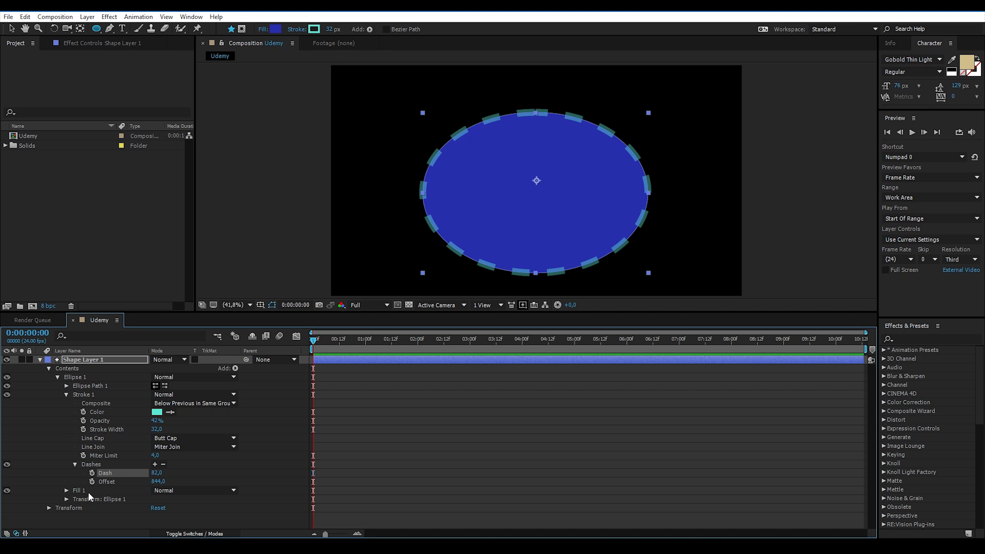
Expand Fill 1, try compositing it Above Previous in Same Group, and return it to Below Previous in Same Group.
left_click(66, 490)
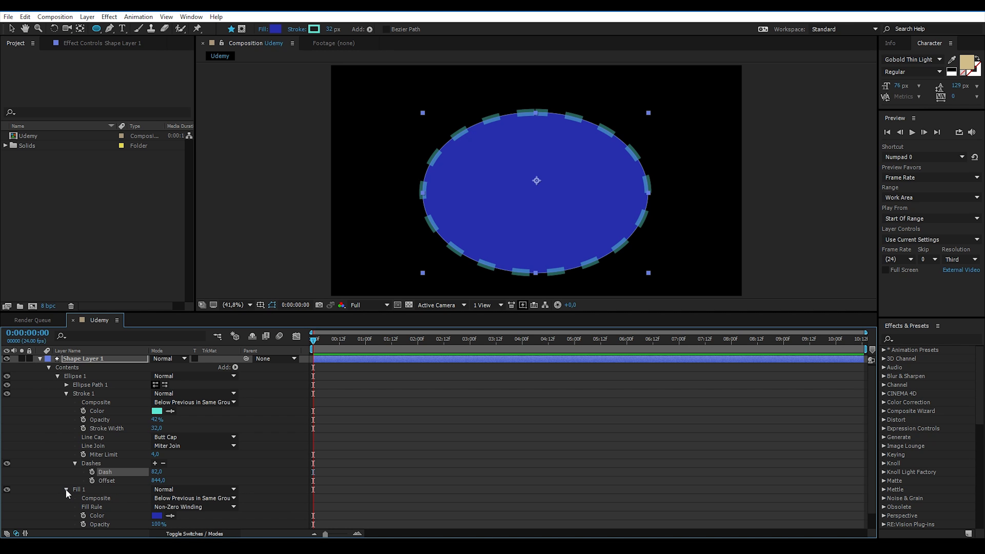
scroll(134, 484, "down", 1)
left_click(175, 481)
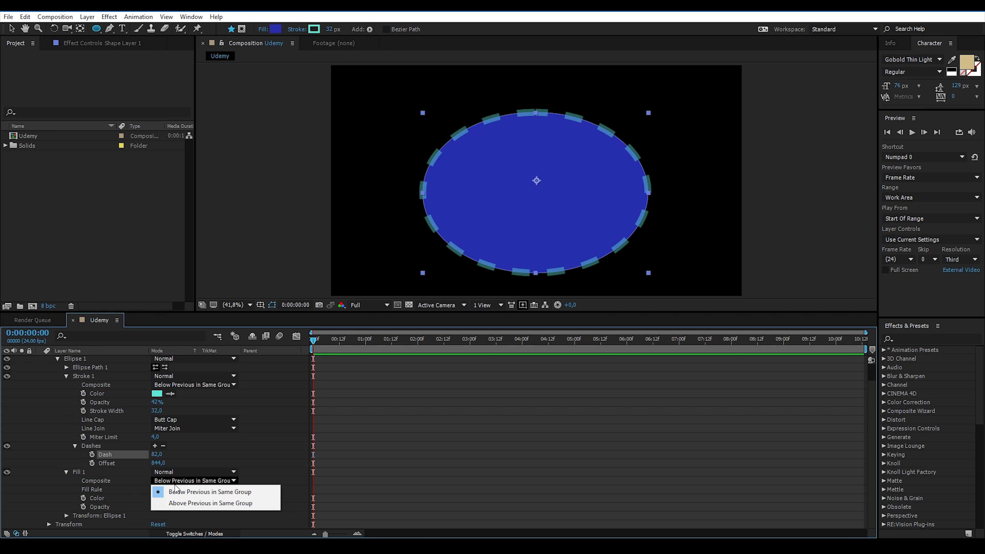
left_click(179, 503)
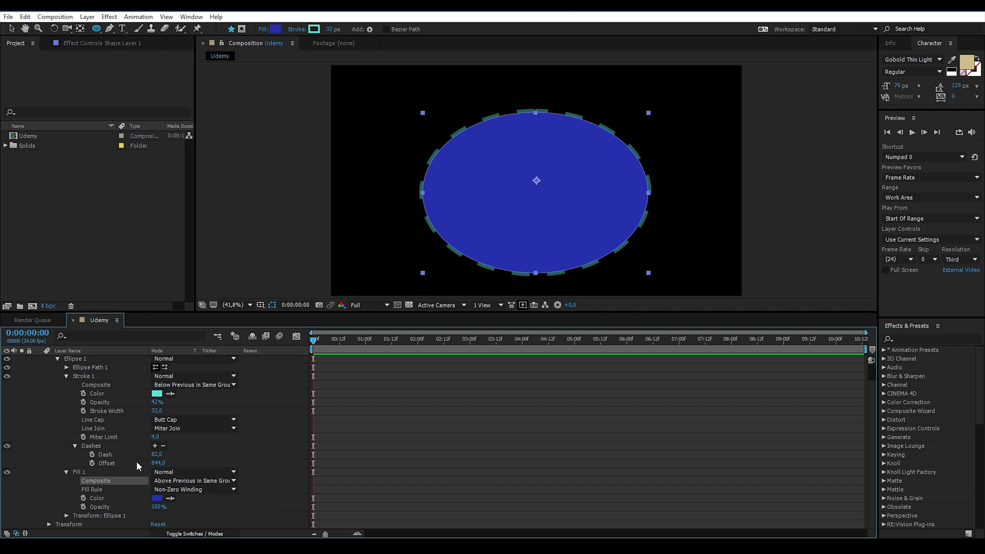
left_click(171, 482)
left_click(173, 495)
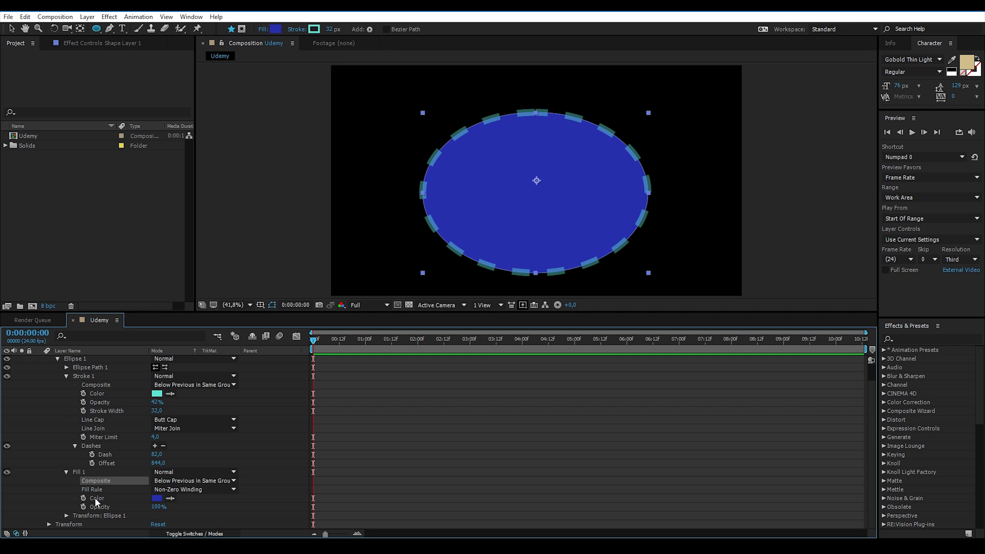
Change the ellipse's fill colour to cyan 19E6ED and lower the fill opacity to 45%.
left_click(156, 498)
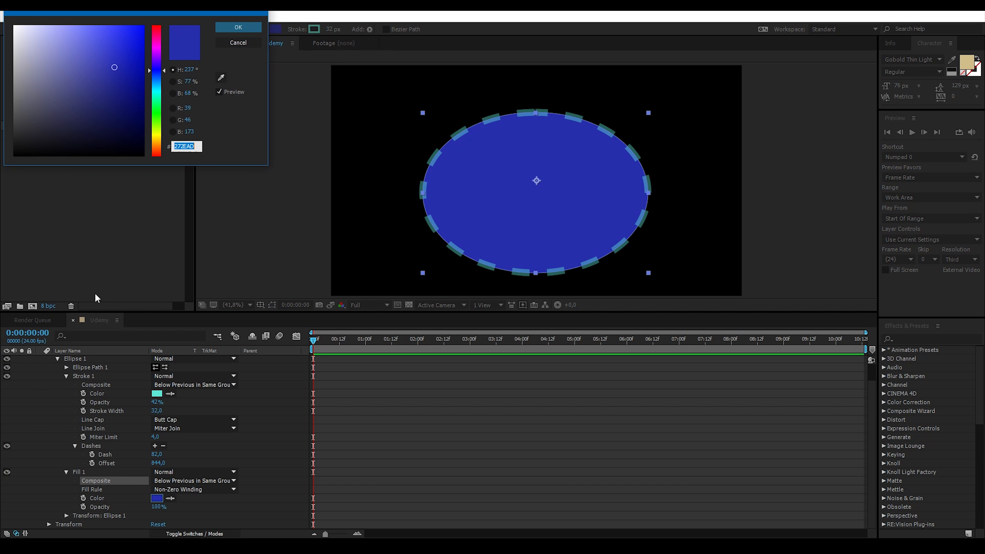
left_click_drag(86, 119, 53, 69)
left_click_drag(155, 85, 154, 90)
left_click(116, 67)
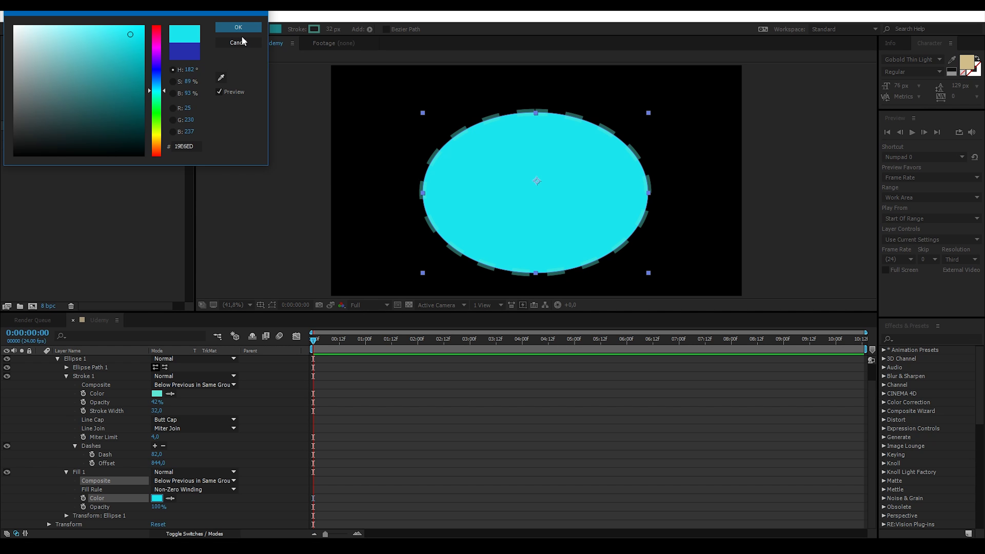
left_click(238, 28)
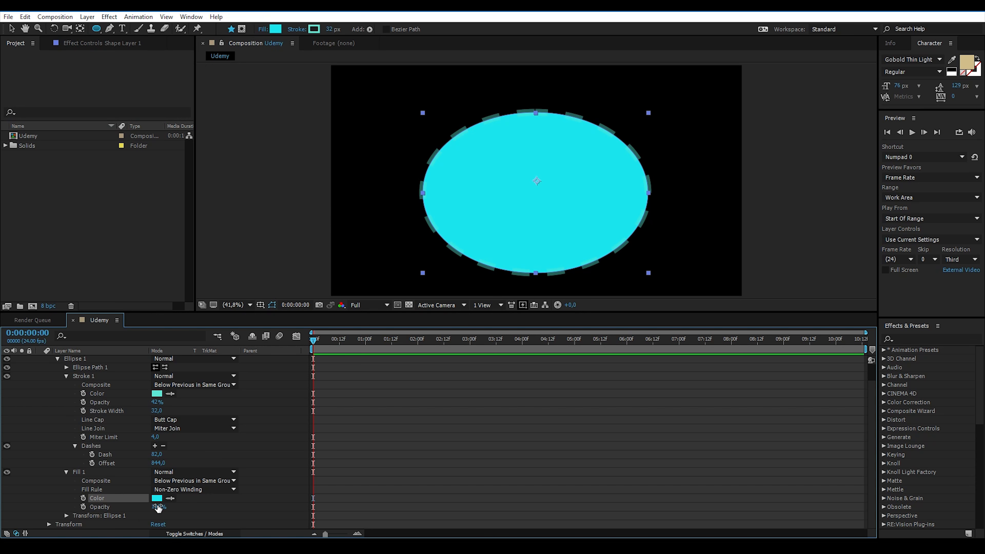
left_click_drag(159, 507, 130, 507)
In Transform: Ellipse 1, set anchor point 0, 53, scale 98%, skew 20, skew axis 143° and rotation 175°, and try adjusting the opacity.
left_click(67, 514)
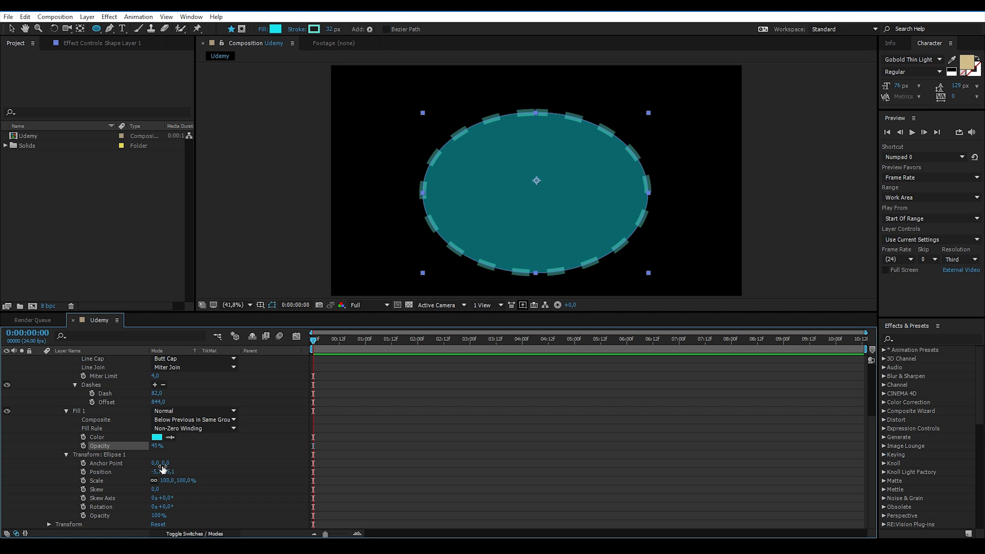
left_click_drag(166, 463, 231, 484)
left_click_drag(171, 507, 239, 485)
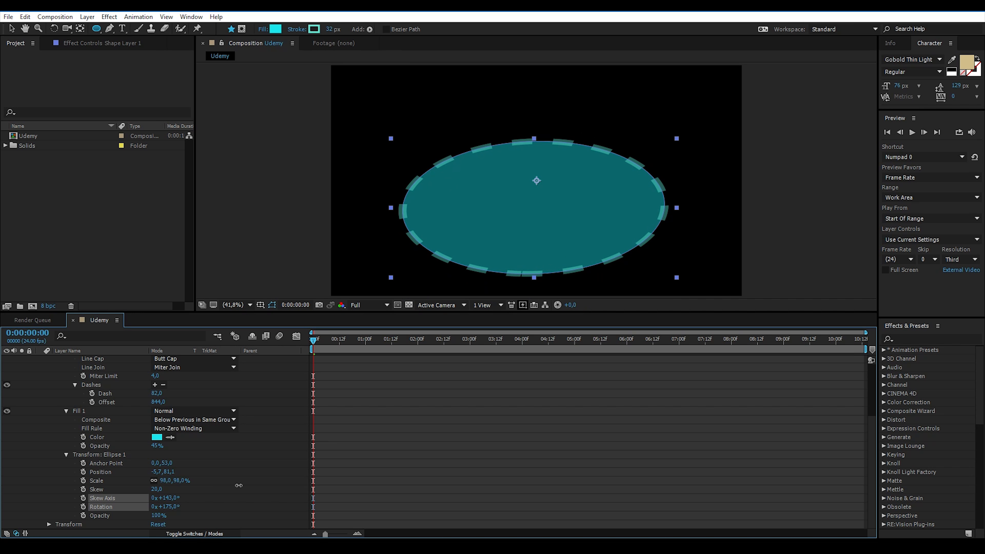
left_click_drag(157, 516, 271, 518)
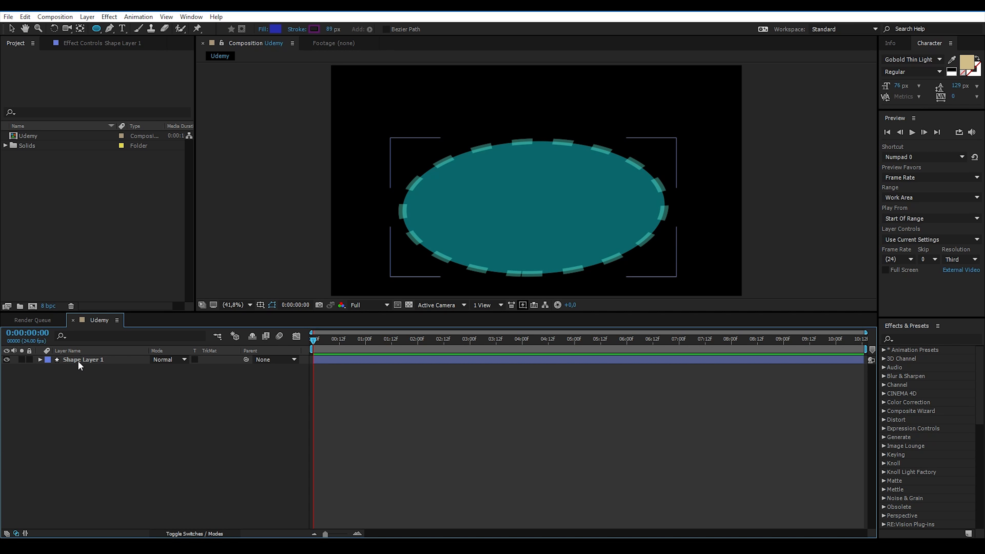
Delete Shape Layer 1 and add a null object to the Udemy composition.
left_click(78, 362)
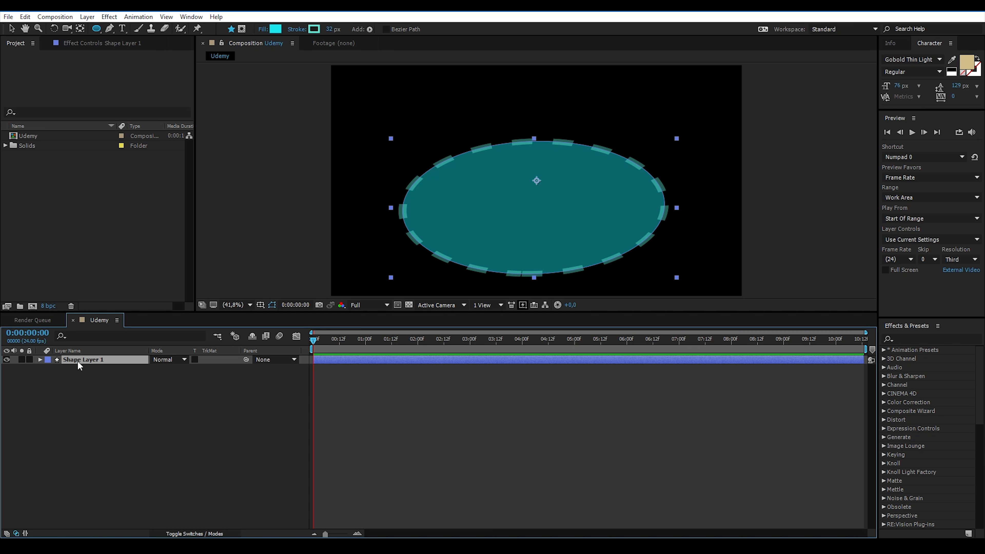
key("Delete")
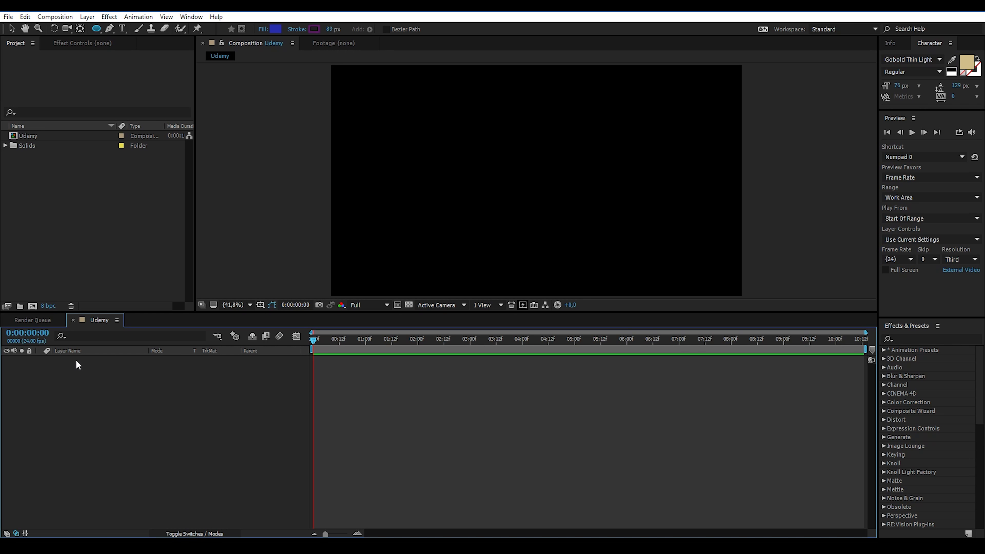
right_click(114, 382)
mouse_move(146, 391)
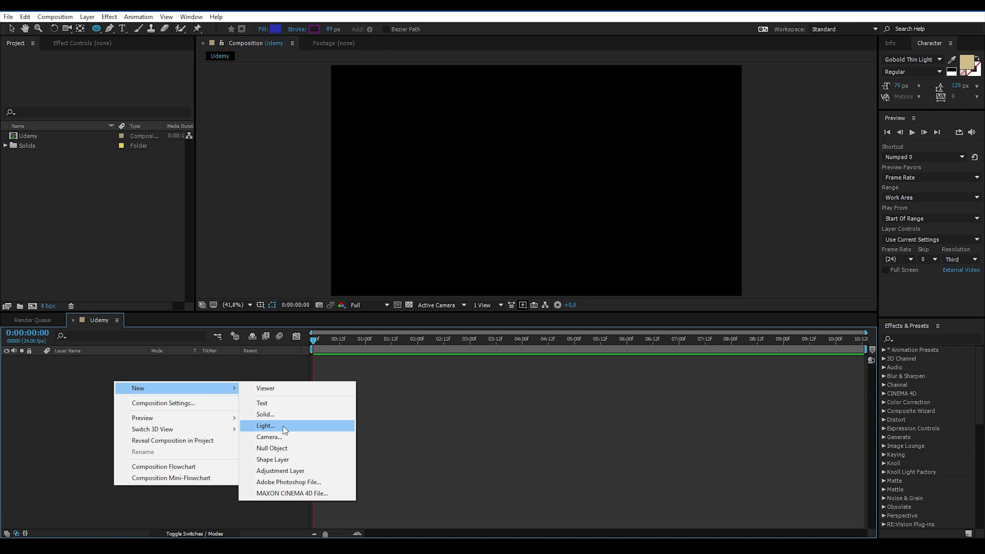
left_click(274, 449)
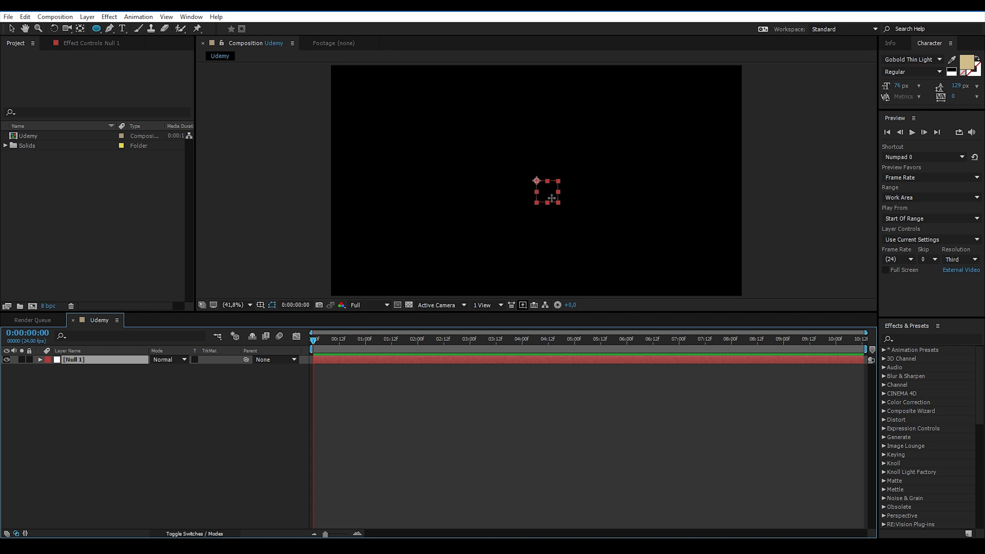
Enlarge the null object into a wide rectangle with the Selection tool and reposition it in the composition.
key("v")
left_click_drag(558, 202, 594, 151)
left_click_drag(501, 181, 696, 275)
left_click_drag(644, 226, 546, 169)
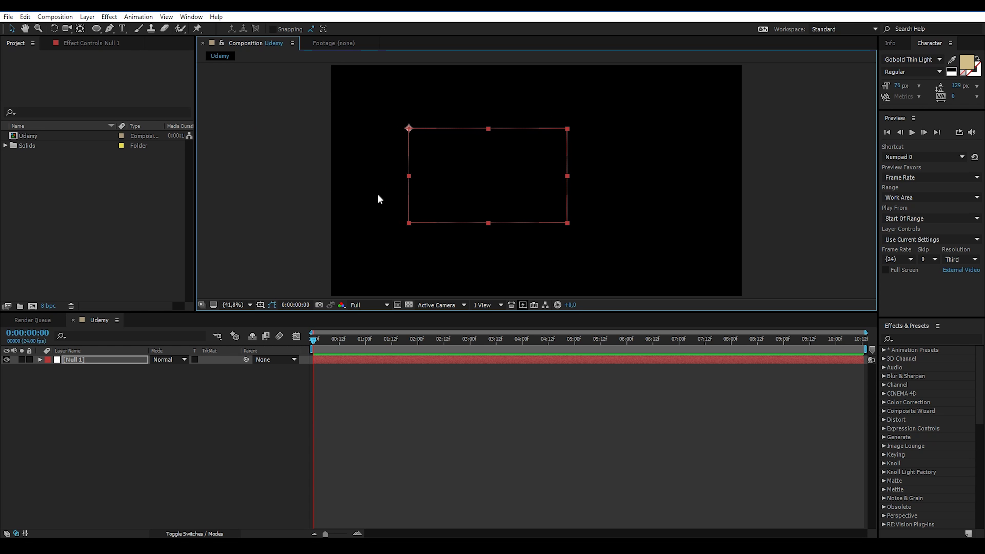
mouse_move(567, 224)
left_mouse_down()
mouse_move(557, 244)
mouse_move(564, 239)
left_mouse_up()
left_click_drag(473, 186, 492, 178)
Deselect the null object, reselect it with a marquee, and move it closer to the composition's centre.
left_click(268, 222)
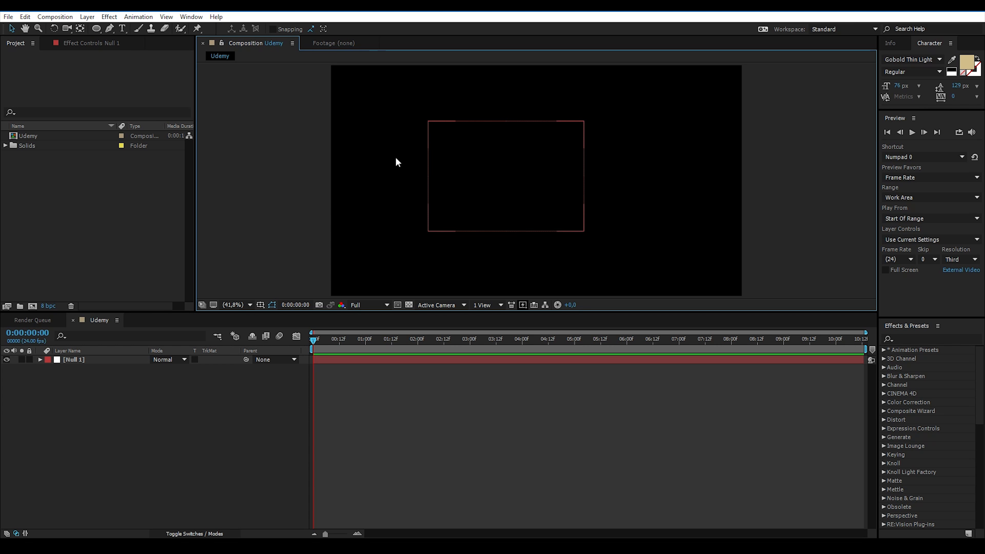
left_click_drag(400, 145, 630, 195)
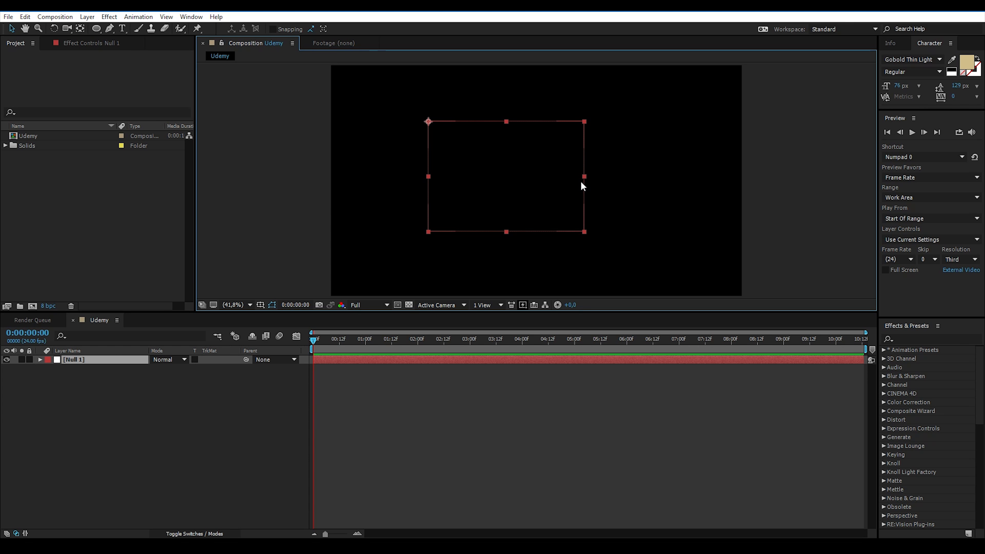
left_click_drag(501, 176, 537, 190)
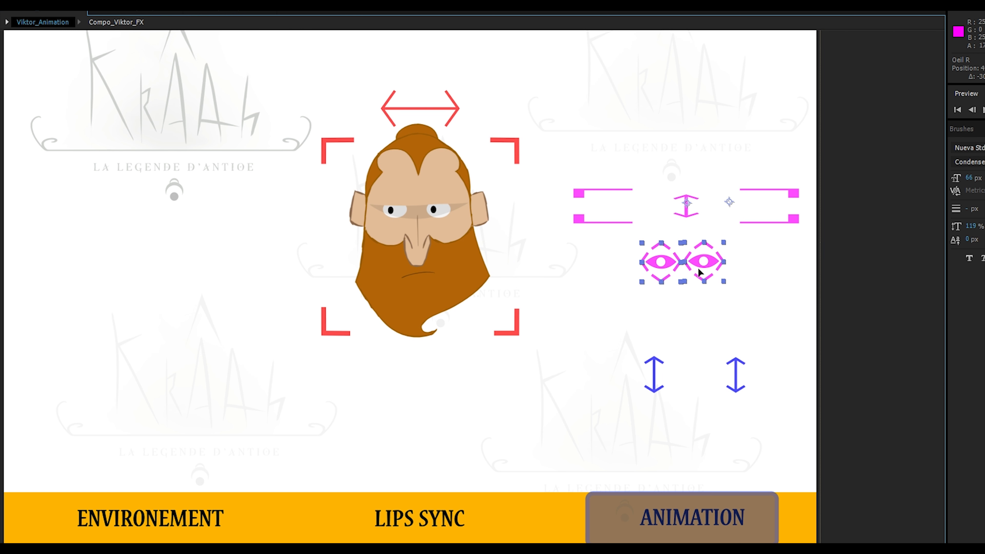
In Viktor_Animation, shift the bearded character's gaze with the magenta eye controllers and lower the magenta arrow controller above them.
left_click_drag(700, 272, 713, 274)
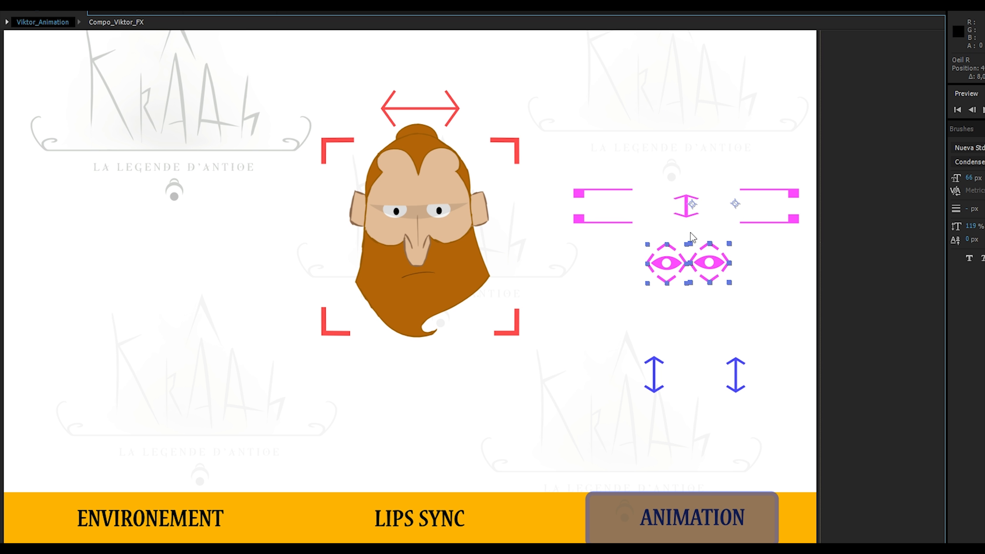
left_click(678, 214)
left_click_drag(678, 217, 673, 256)
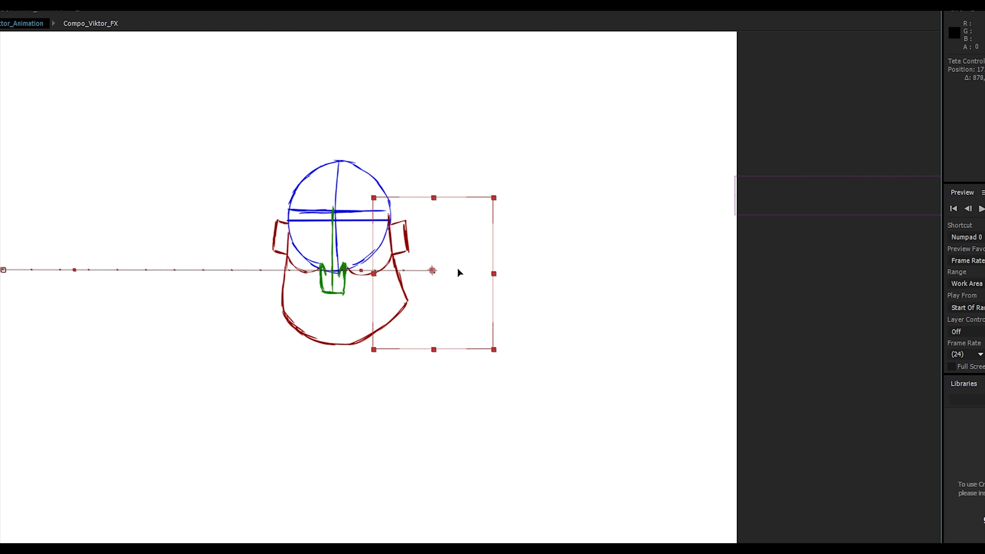
Turn the sketched head to both sides by moving its red head controller, and raise the purple controller beside the canvas slightly.
left_click_drag(592, 274, 618, 275)
left_click(824, 205)
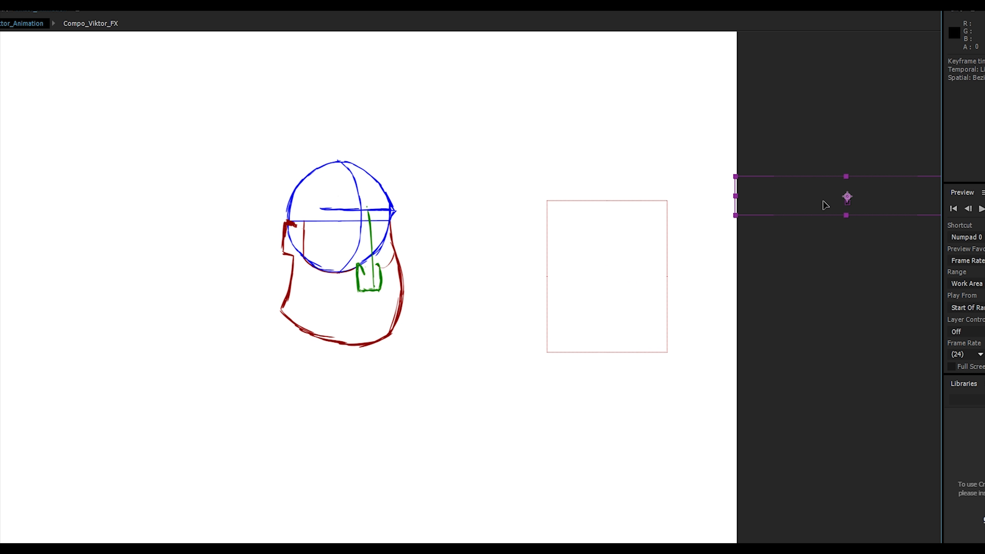
left_click_drag(824, 205, 830, 181)
left_click_drag(632, 280, 198, 282)
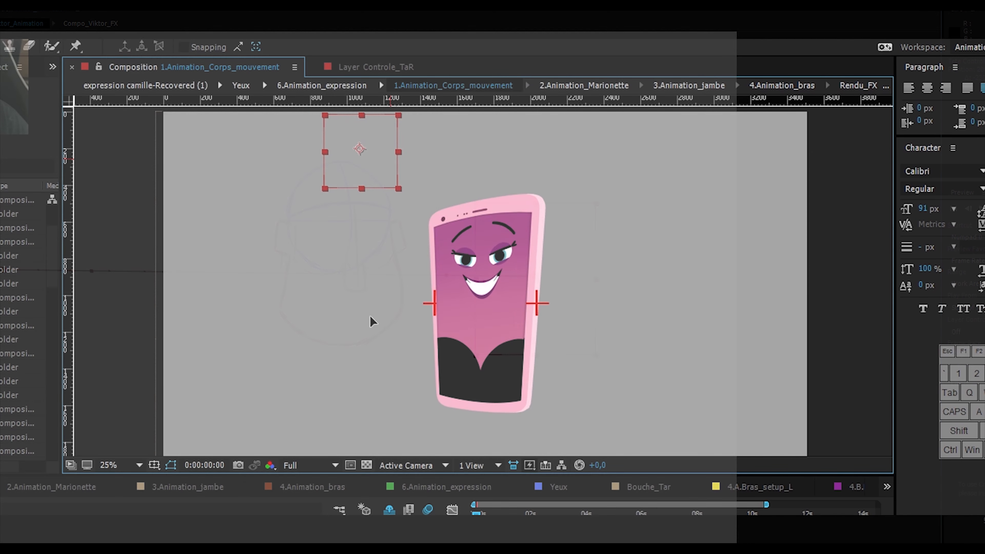
In 1.Animation_Corps_mouvement, move the red square controller to the right to animate the pink phone character's body.
left_click_drag(370, 315, 540, 313)
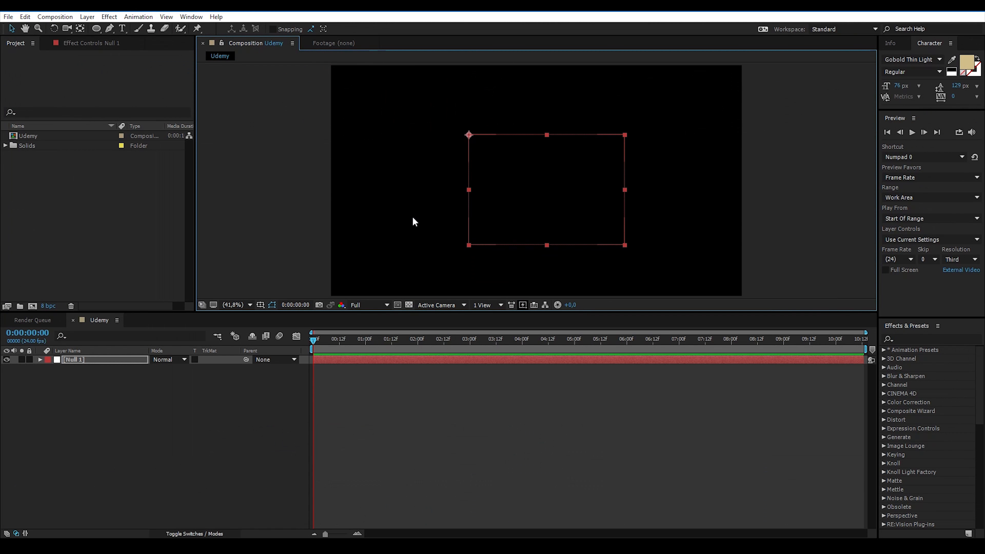